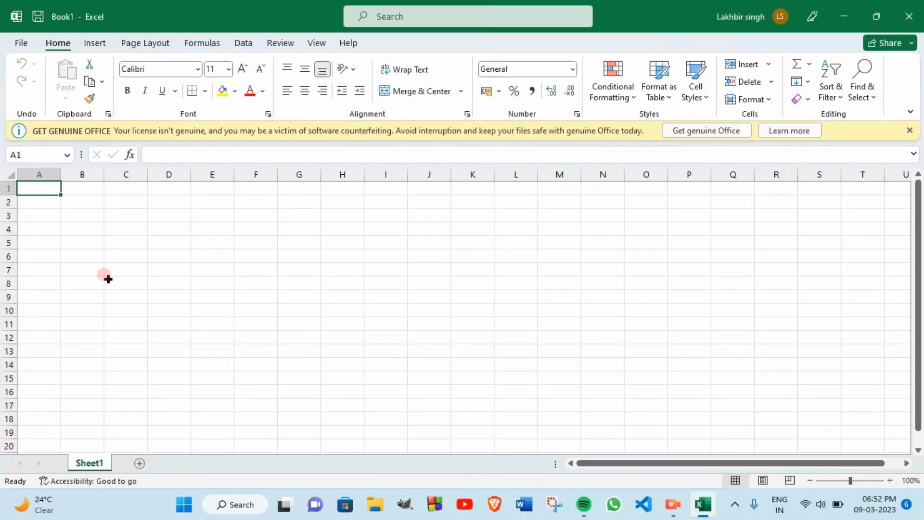
Step: Enter bold headers DATA 1, SNO, PRODUCT NAME, PRODUCT PRICE in B2:E2 and widen column E
click(89, 204)
key(ctrl+b)
text(DATA 1)
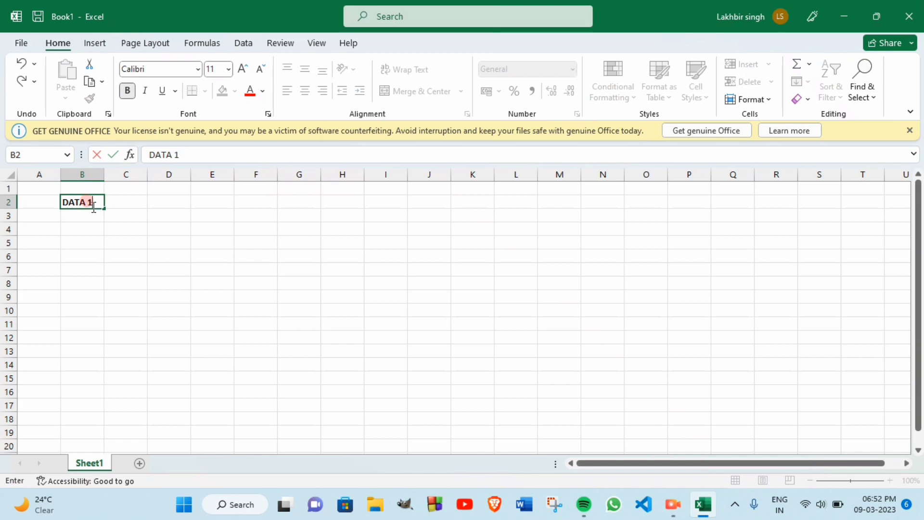
key(Tab)
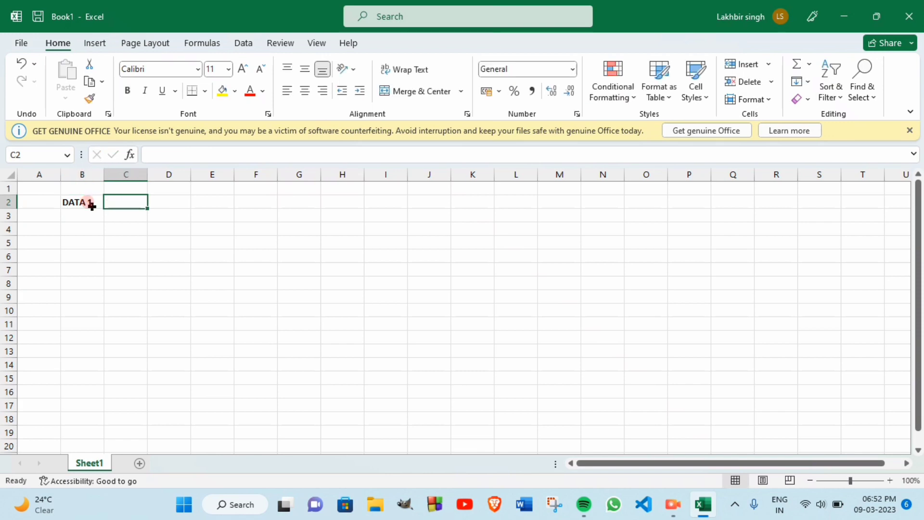
key(ctrl+b)
text(SNO)
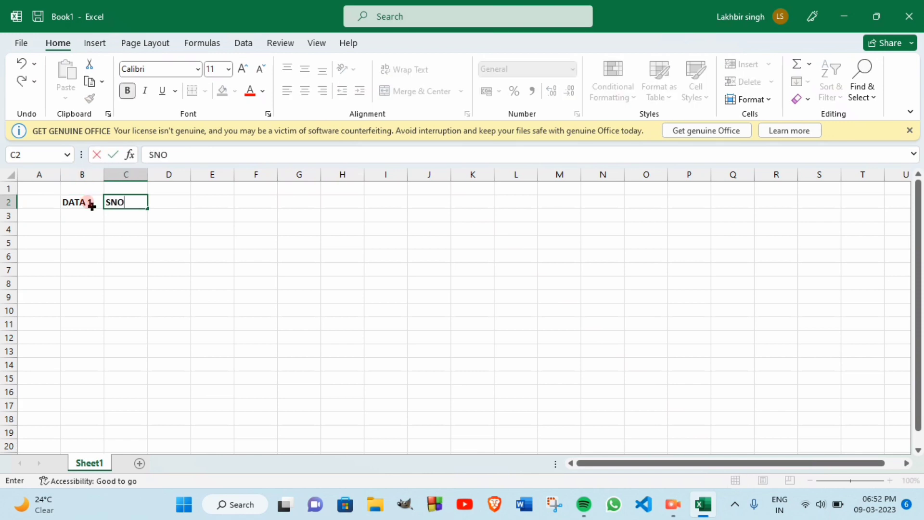
click(91, 206)
key(Tab)
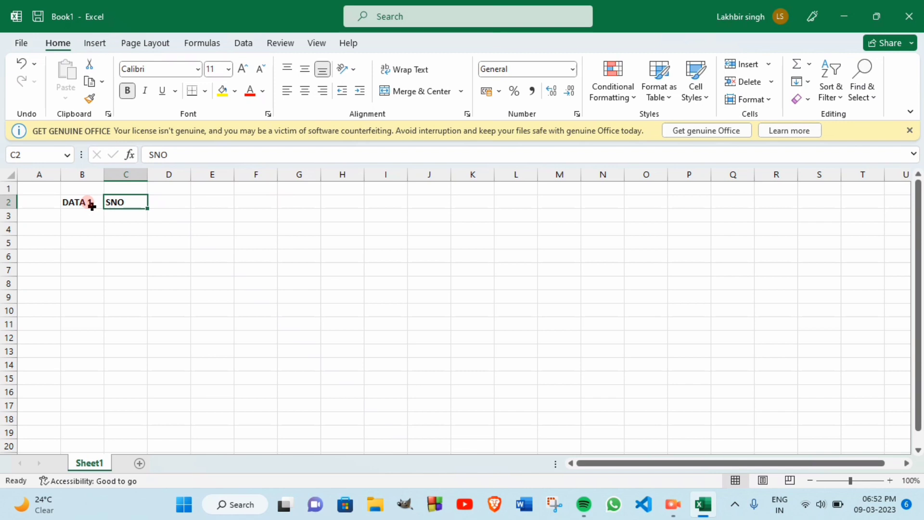
key(Tab)
text(N)
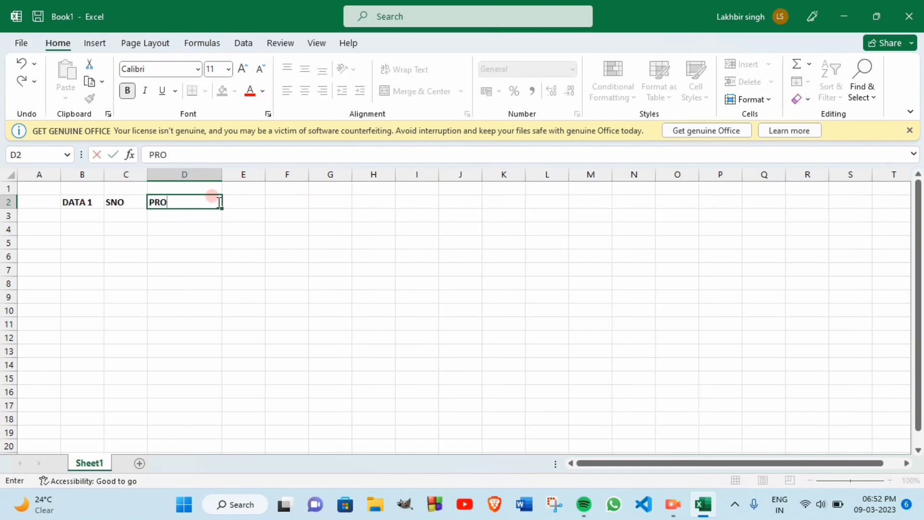
text(AME)
key(Tab)
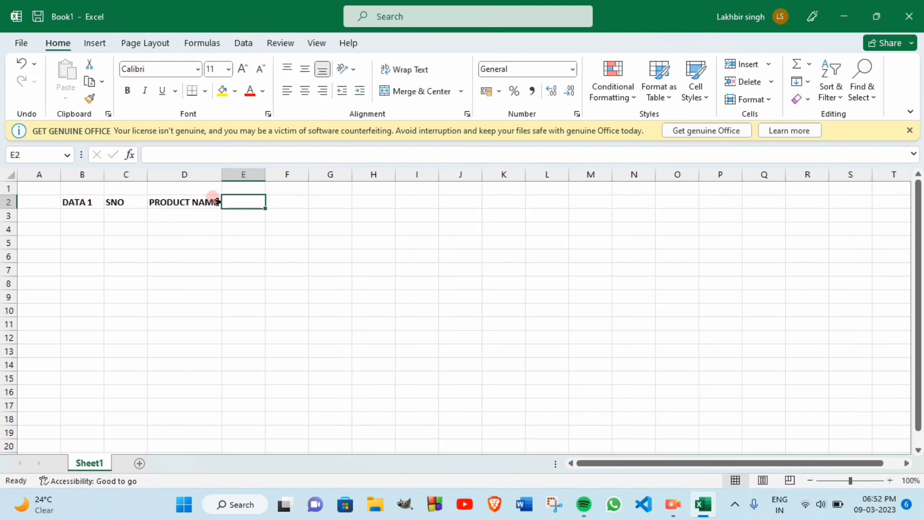
text(PRODUCT PRICE)
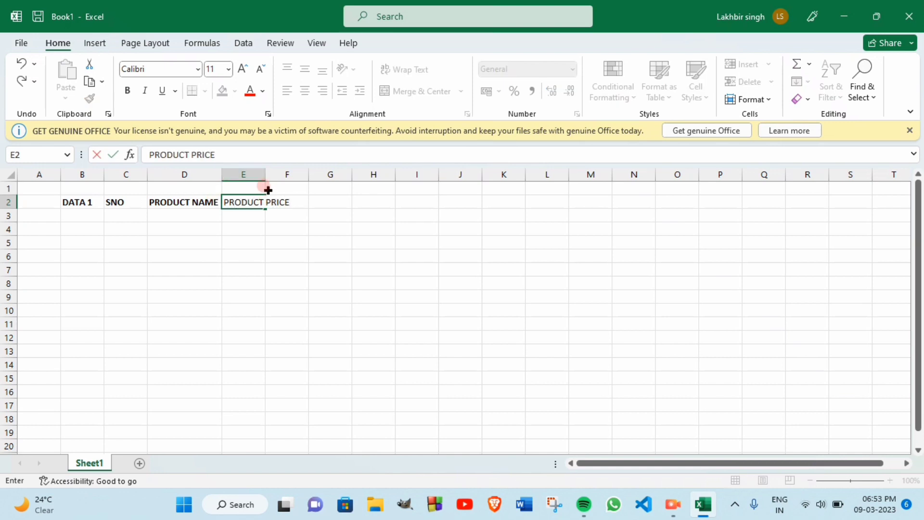
click(263, 174)
drag(265, 174, 293, 174)
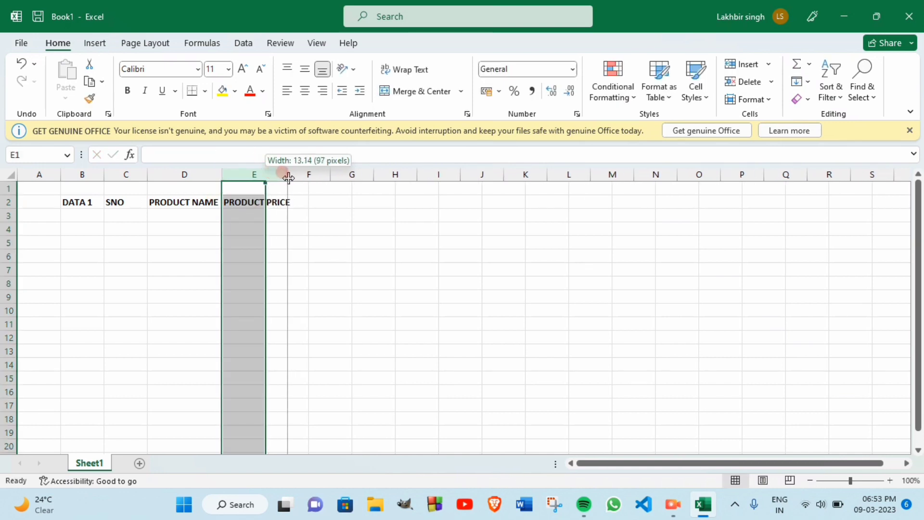
Step: Fill serial numbers 1–12 down C3:C14 from a 1, 2 start
click(121, 212)
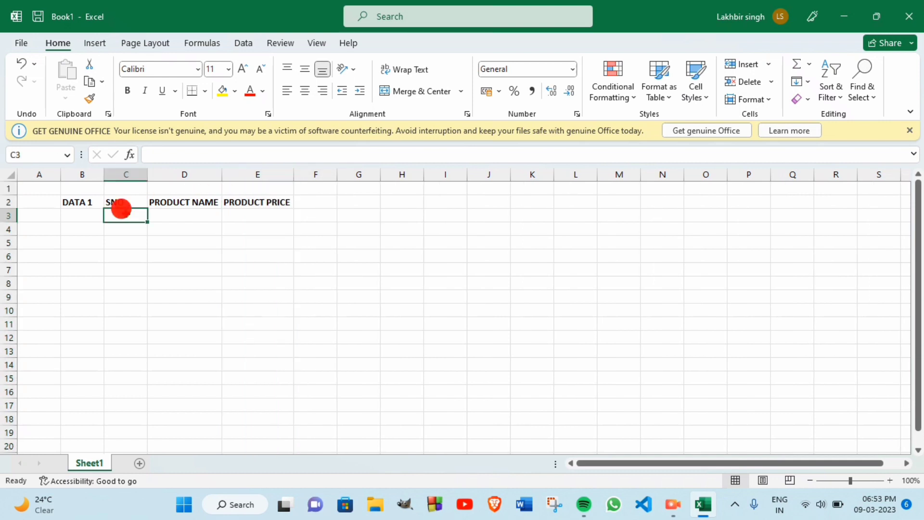
text(1)
key(Return)
text(2)
click(120, 207)
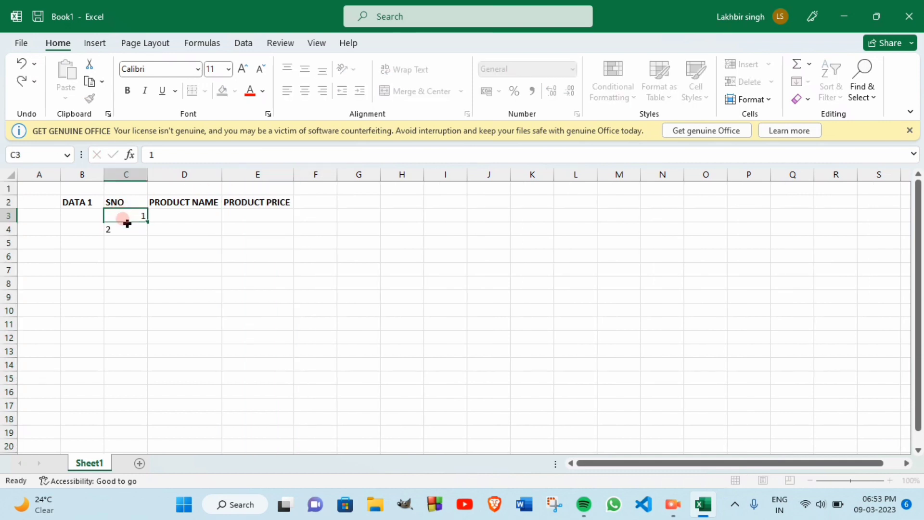
mouse_move(127, 222)
mouse_down()
mouse_move(141, 233)
mouse_move(139, 370)
mouse_up()
click(129, 388)
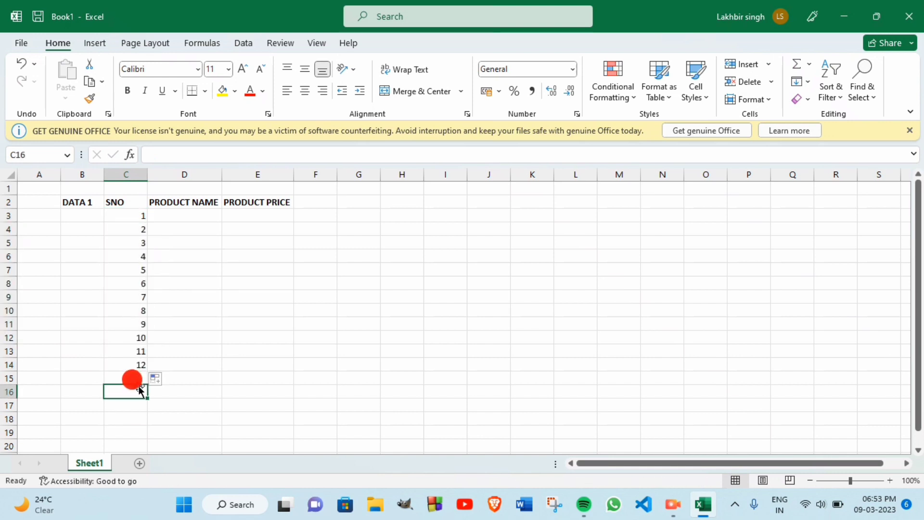
click(179, 217)
Step: Enter PEN, PENCIL, ERASER, BOX, SHEET and FILE in D3:D8
text(PE)
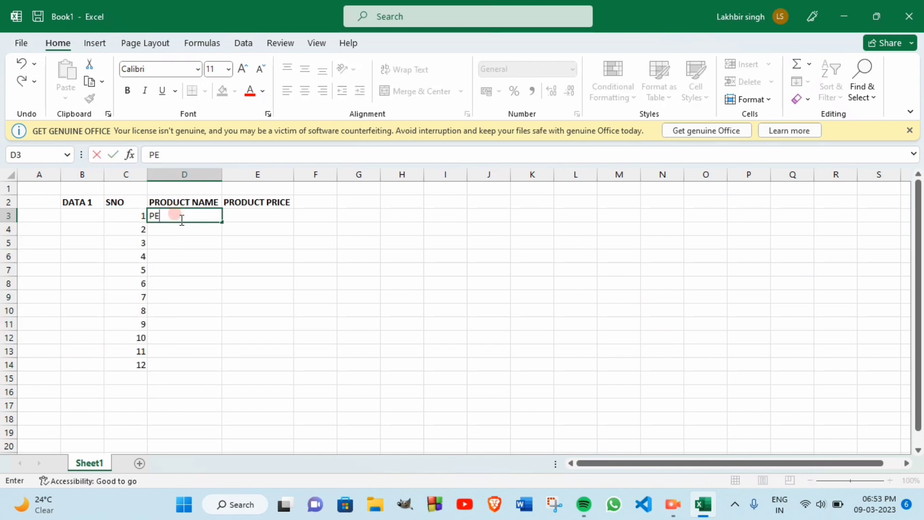
text(N)
key(Return)
text(P)
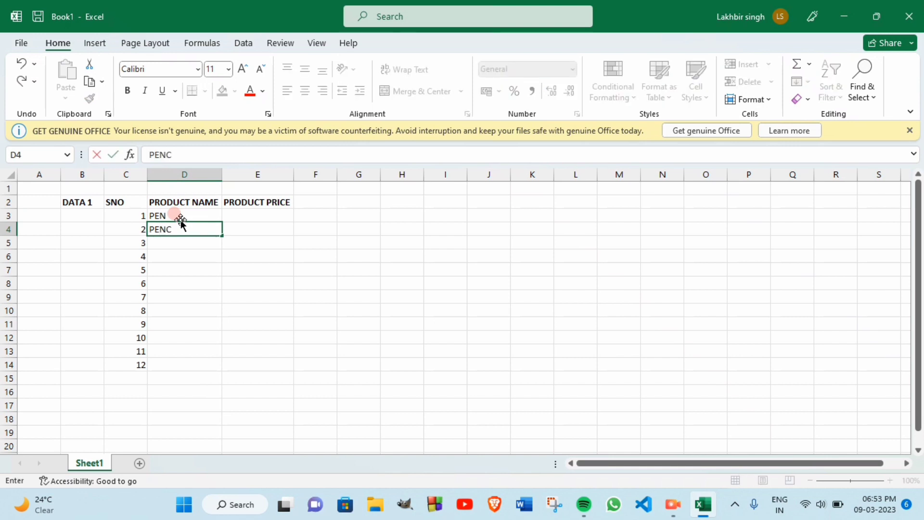
key(Return)
text(ERA)
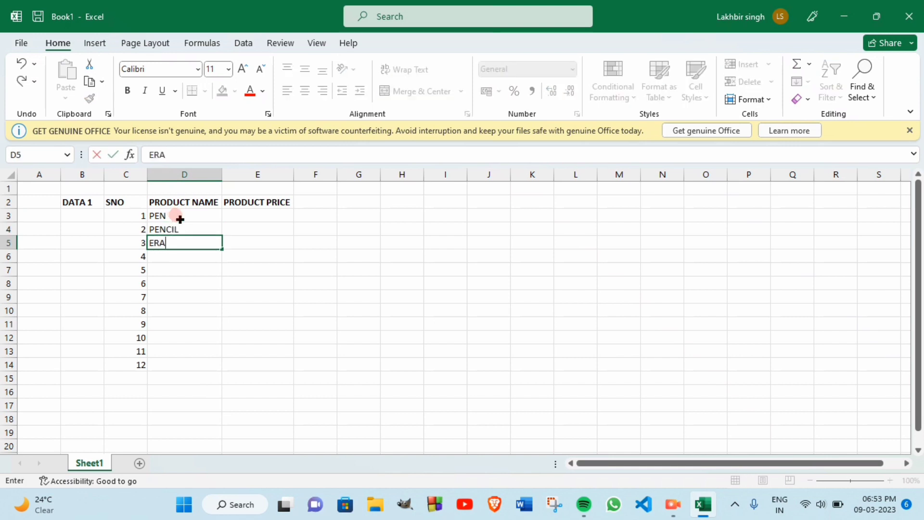
text(SER)
key(Return)
text(BOX)
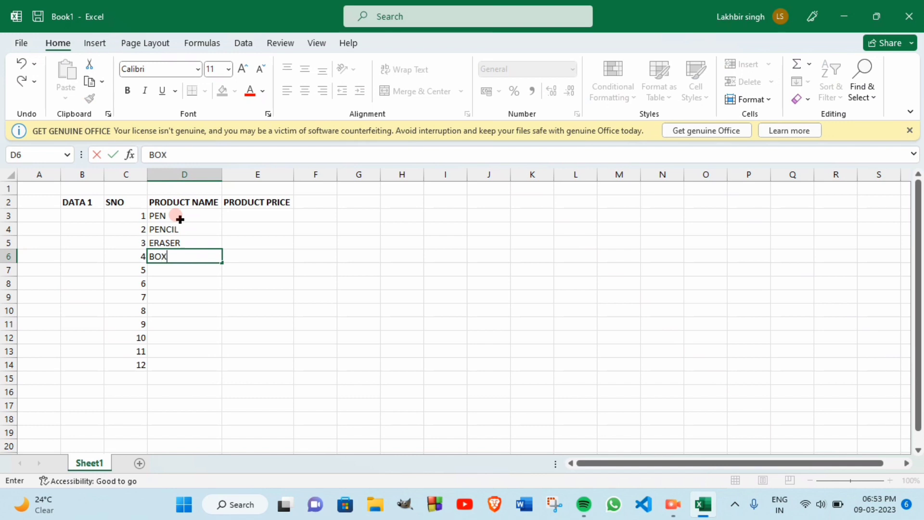
key(Return)
text(SHEET)
key(Return)
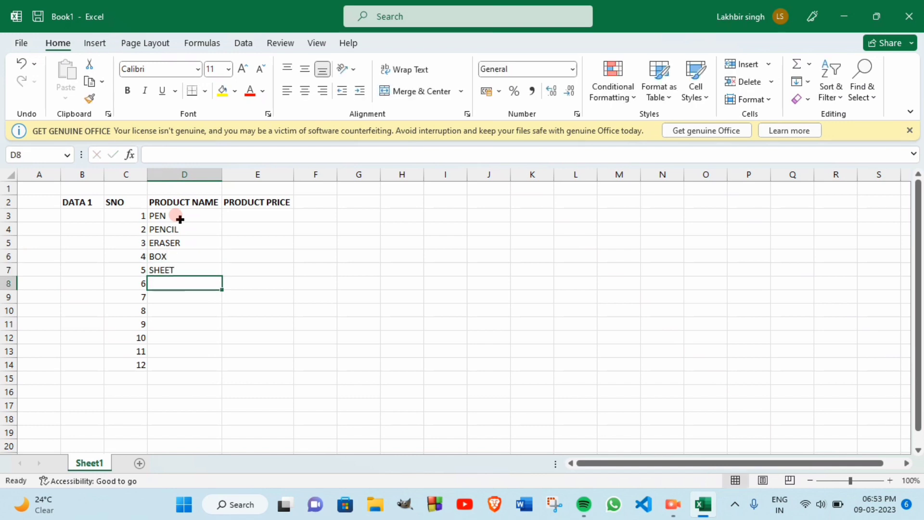
text(FILE)
key(Return)
Step: Enter FOLDER, CELLO TAPE, PINS, PENCIL and SHEET in D9:D13
text(F)
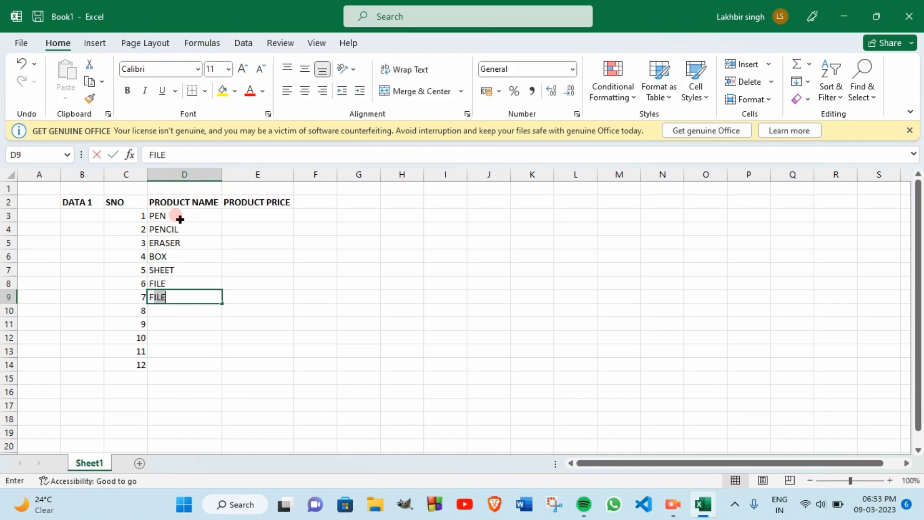
text(OLDER)
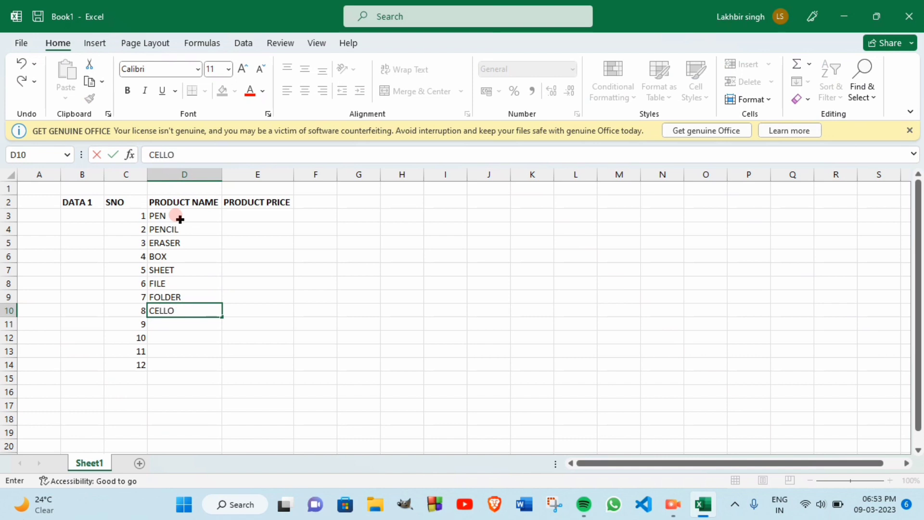
text(CEPE)
key(Return)
text(PINS)
key(Return)
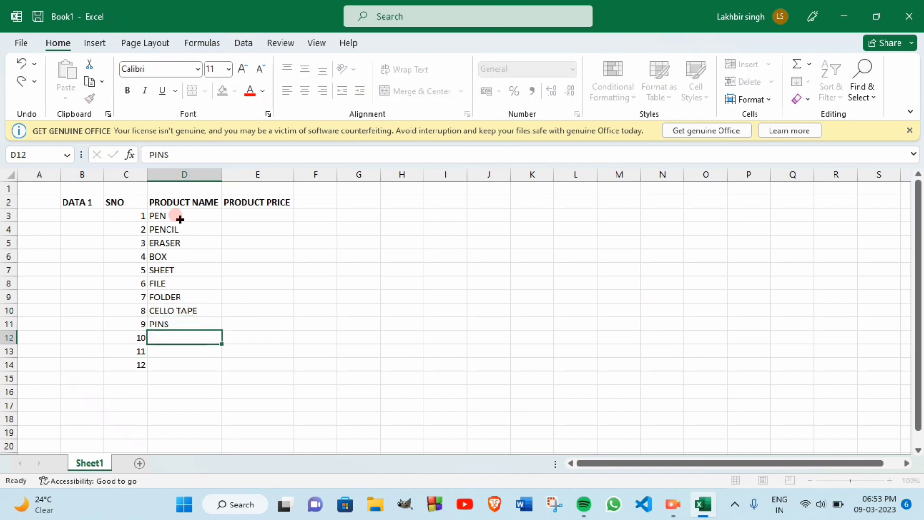
text(PENCIL)
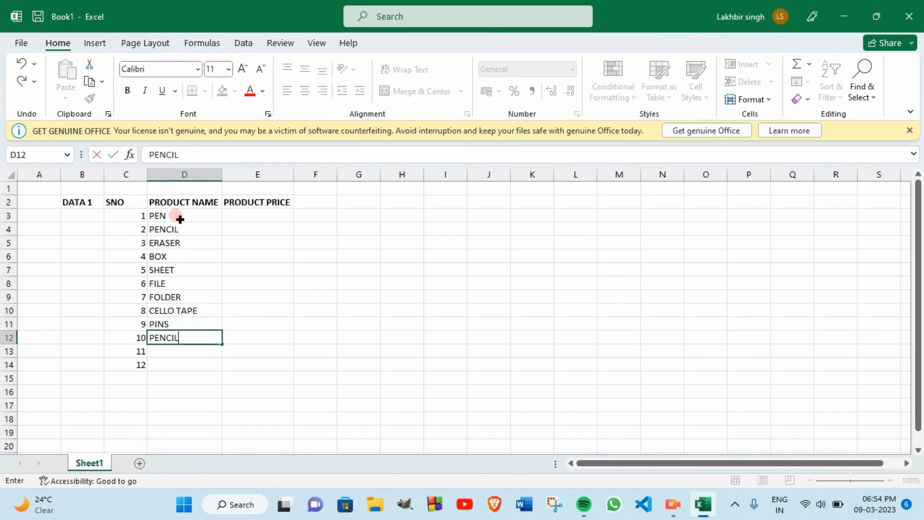
key(Return)
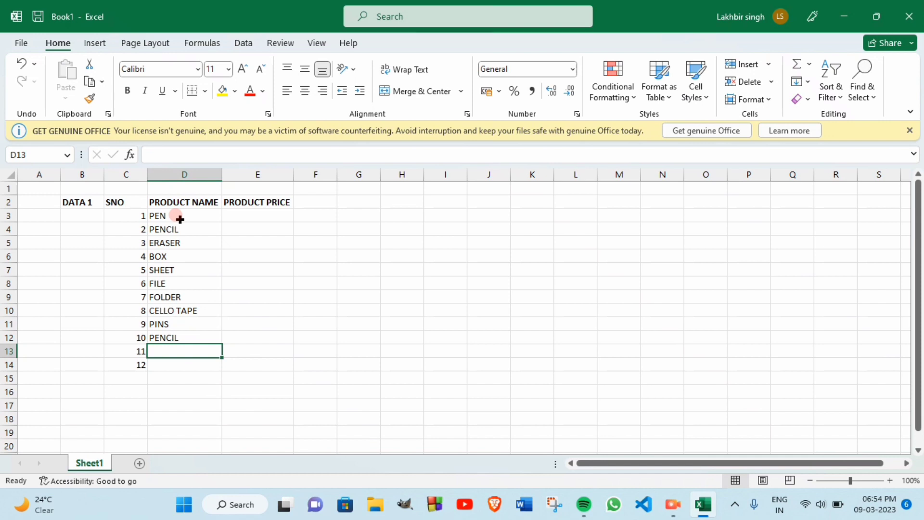
text(SHEET)
key(Return)
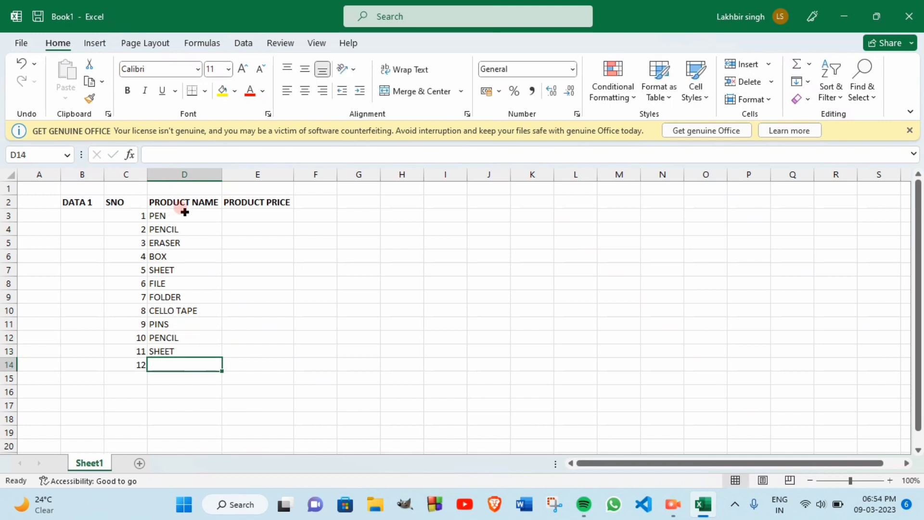
Step: Finish ERASER in D14 and enter prices 12, 10, 3, 20, 30, 20 in E3:E8
text(ERASER)
click(241, 215)
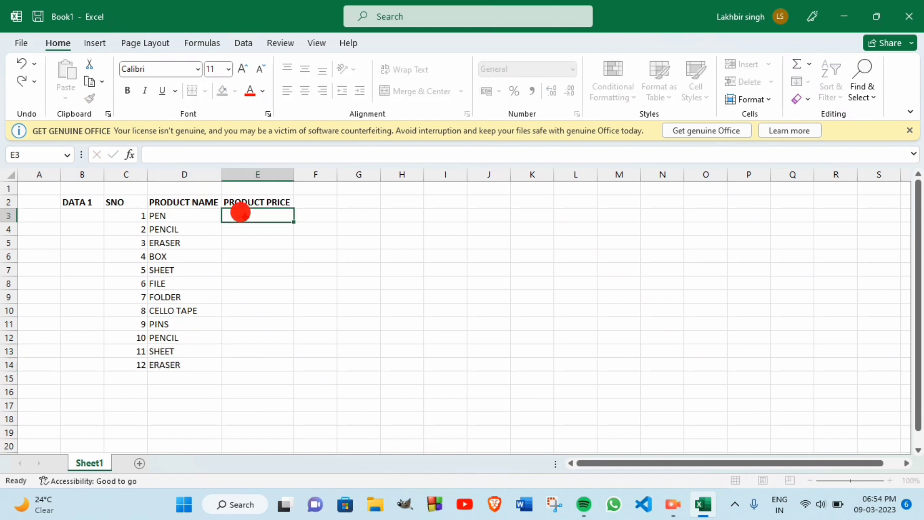
text(12)
key(Return)
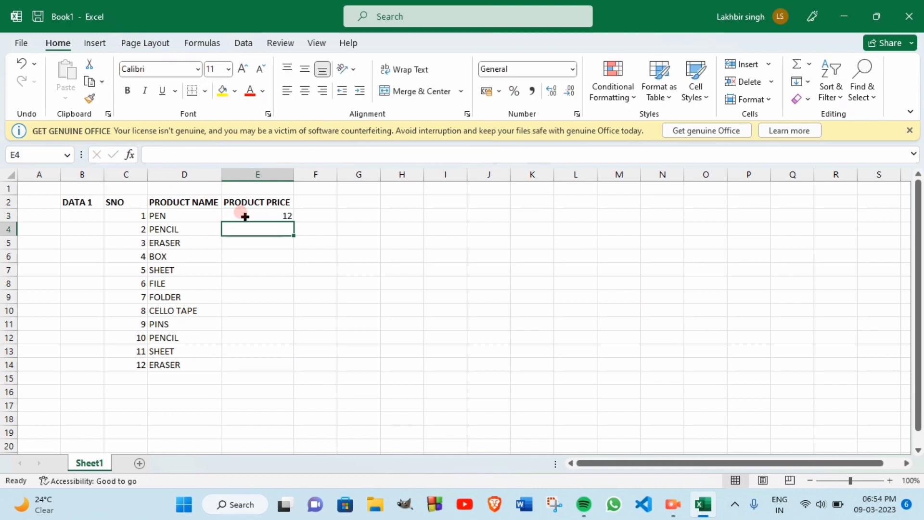
text(10)
key(Return)
text(3)
key(Return)
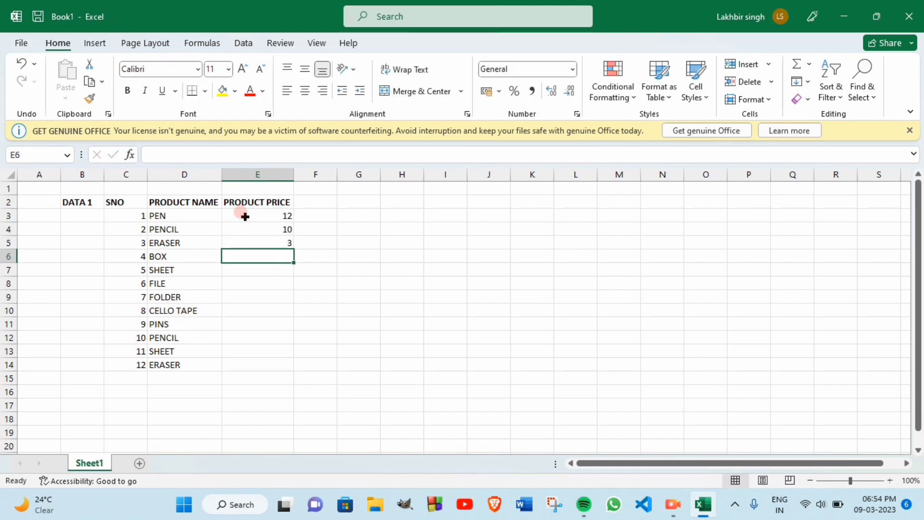
text(20)
key(Return)
text(30)
key(Return)
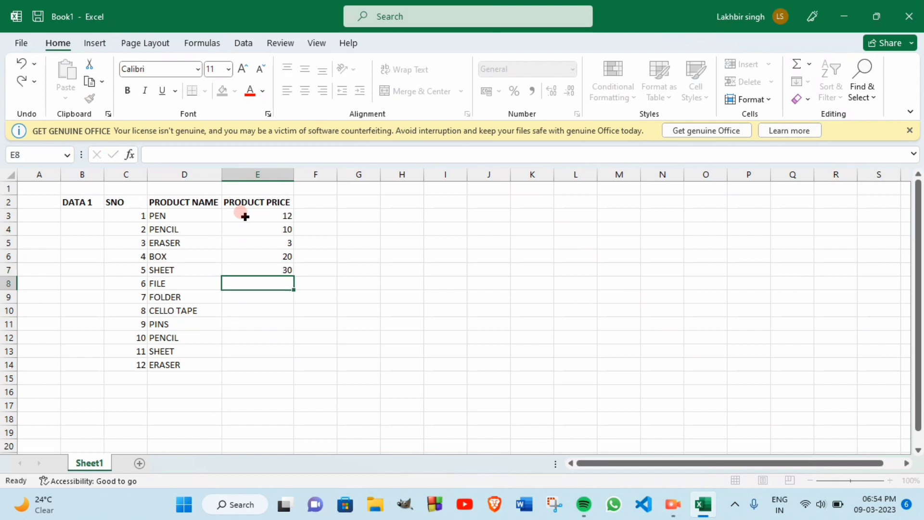
text(20)
key(Return)
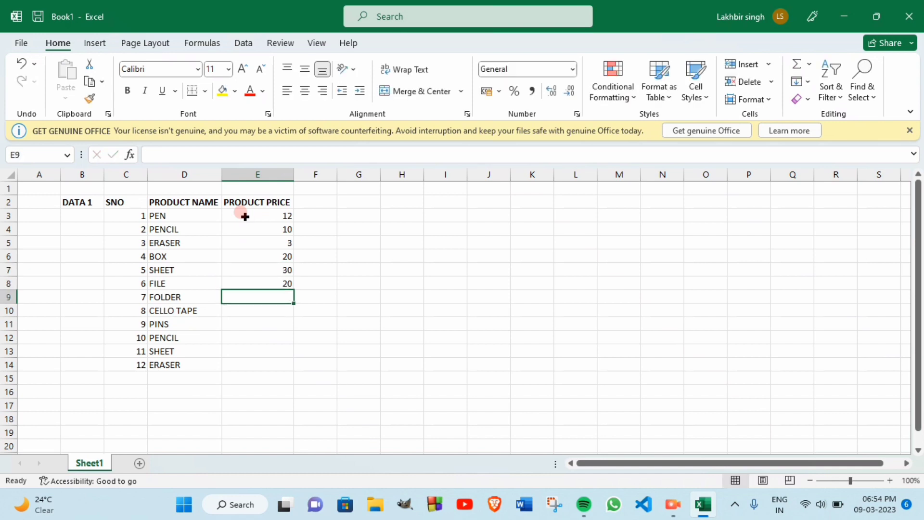
Step: Enter prices 20, 10, 40, 11 and 50 for FOLDER through the second SHEET
text(20)
key(Return)
text(1)
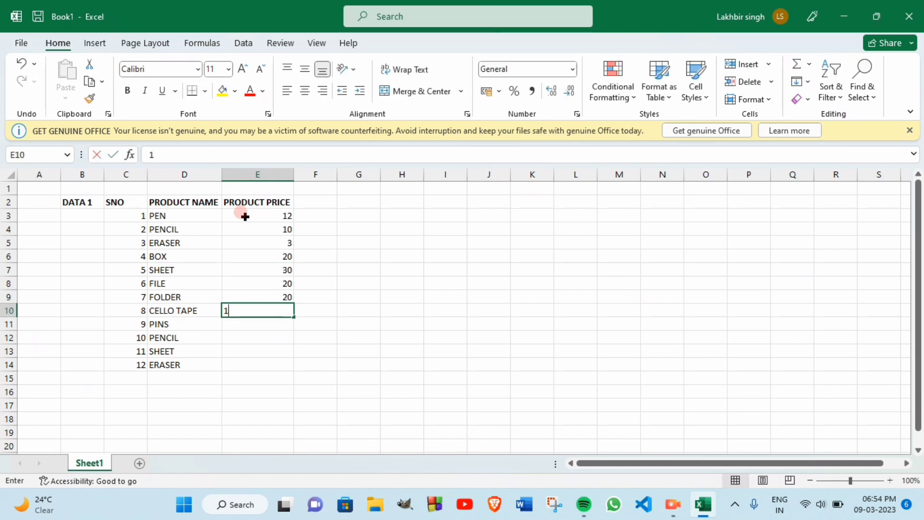
text(0)
key(Return)
text(40)
key(Return)
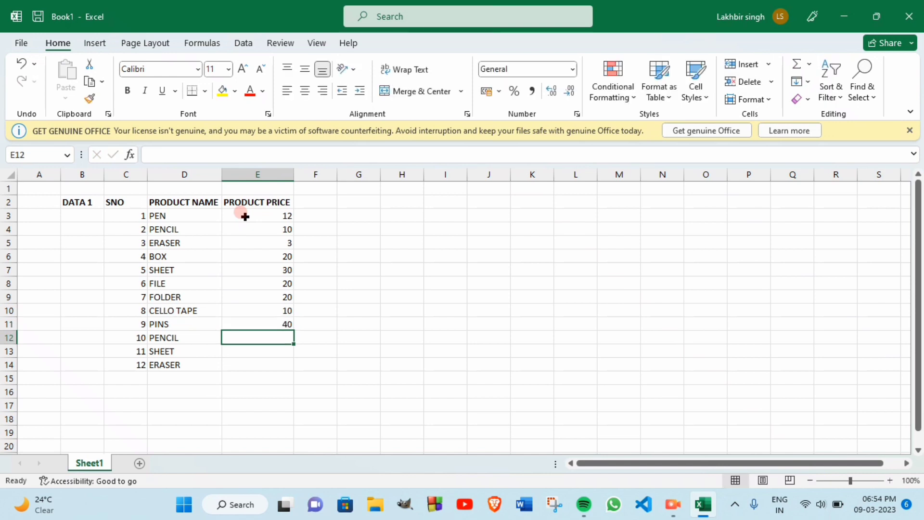
text(11)
key(Return)
text(5)
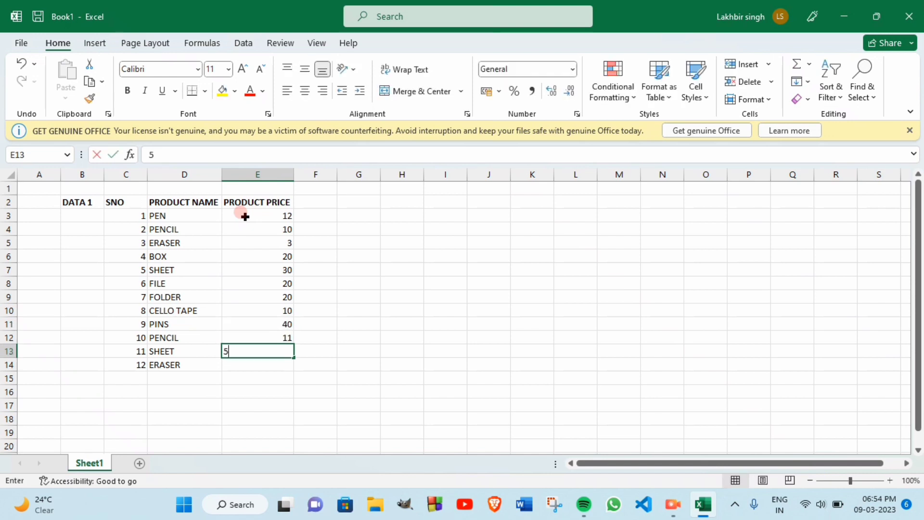
text(0)
key(Return)
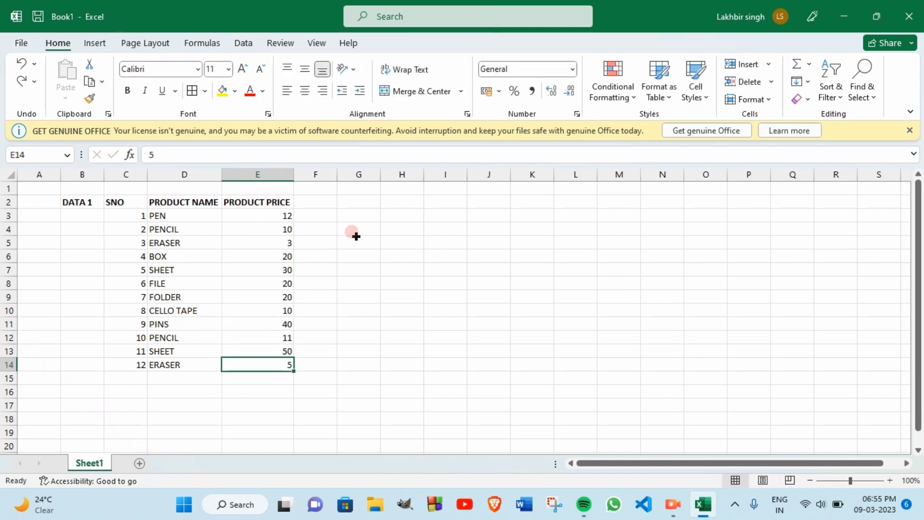
click(358, 240)
Step: Label G5:G6 MIN and MAX and enter =MIN(E3:E14) in H5, returning 3
text(MIN)
key(Return)
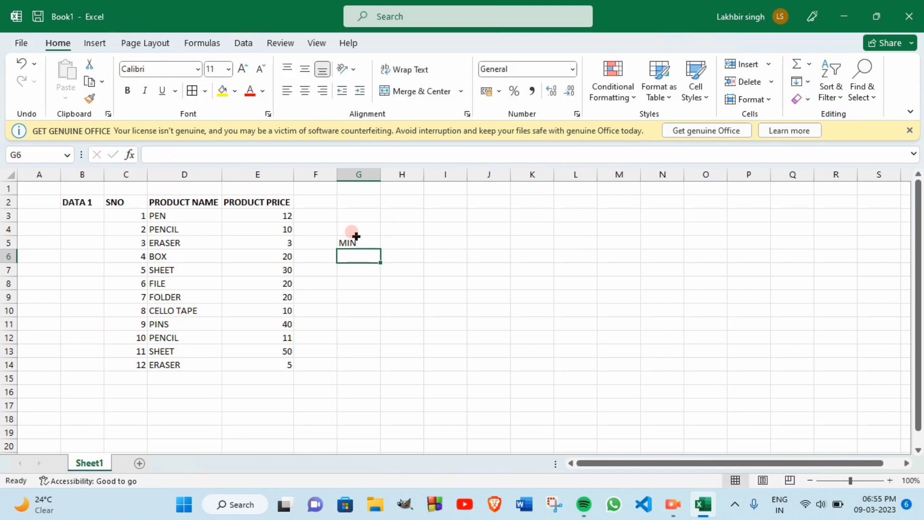
text(MAX)
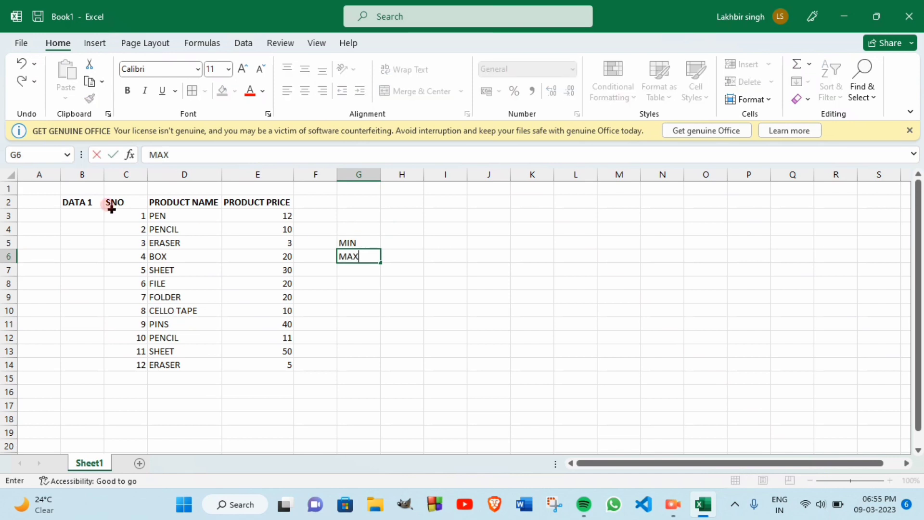
click(402, 241)
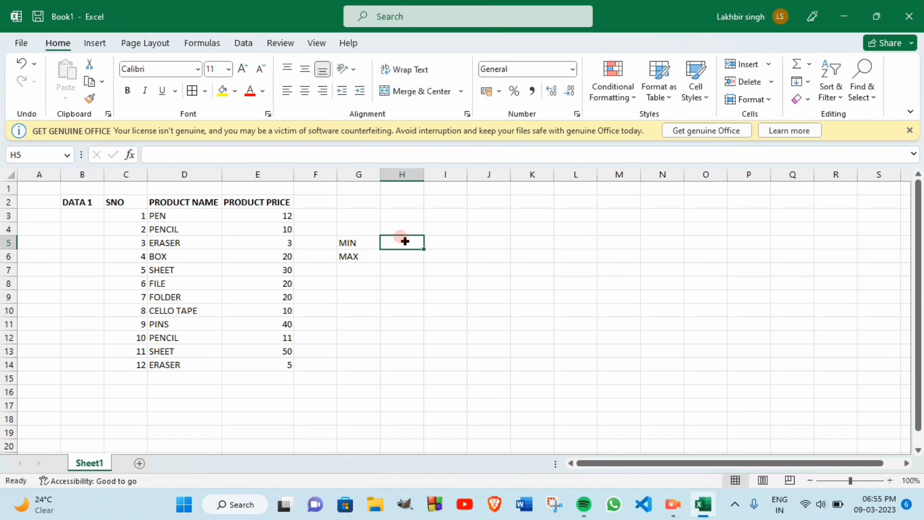
text(=MIN()
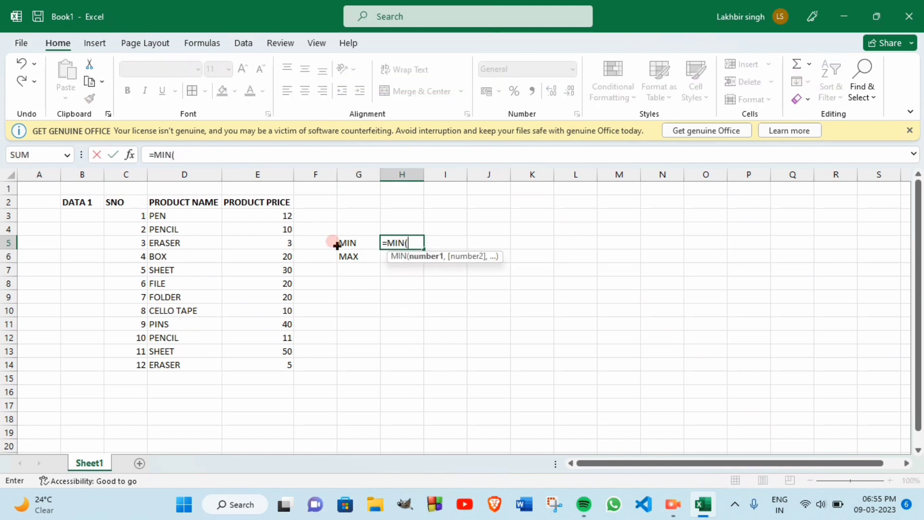
drag(276, 215, 283, 362)
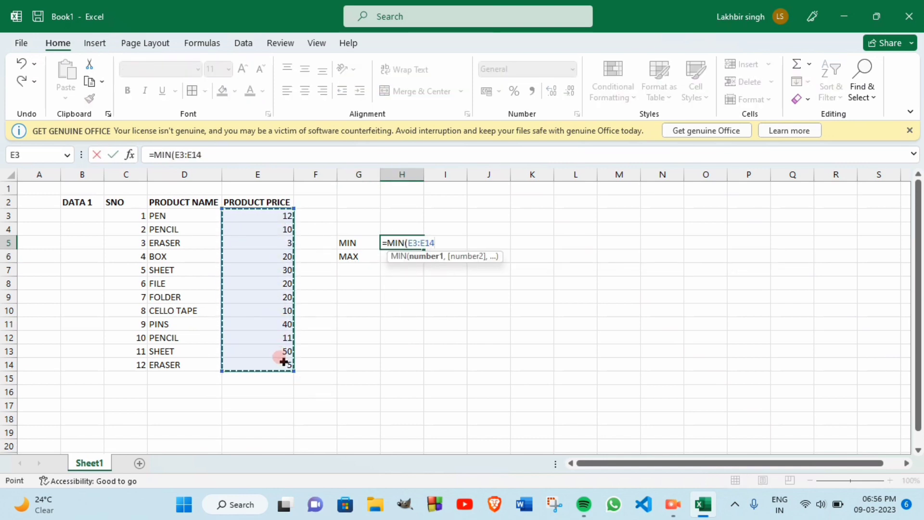
key(Return)
Step: Enter =MAX(E3:E14) in H6, returning 50
text(=MA)
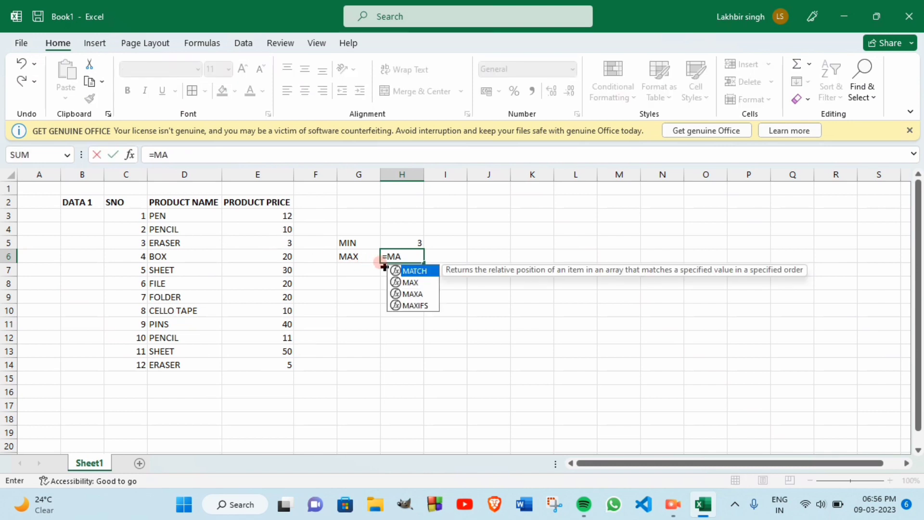
text(X()
click(286, 213)
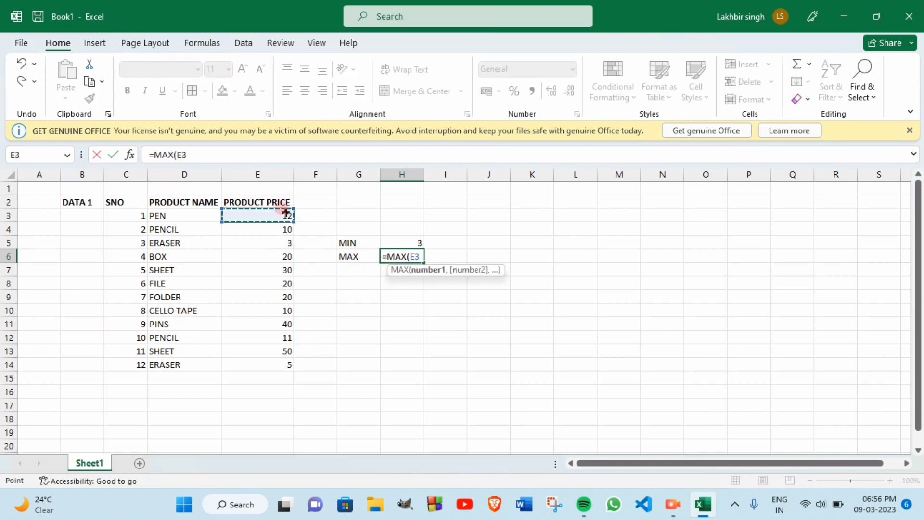
drag(286, 213, 282, 360)
key(Return)
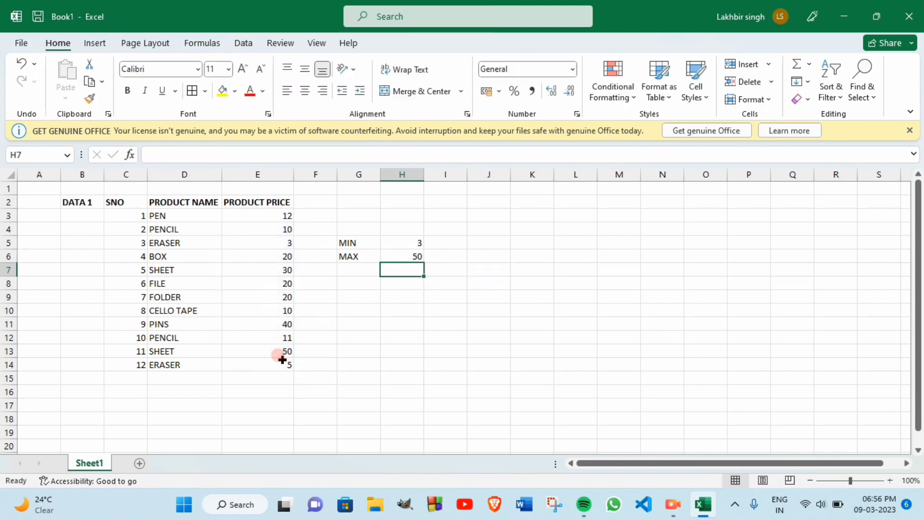
Step: Apply All Borders to the product table C2:E14 and the MIN/MAX block G5:H6
drag(130, 202, 288, 364)
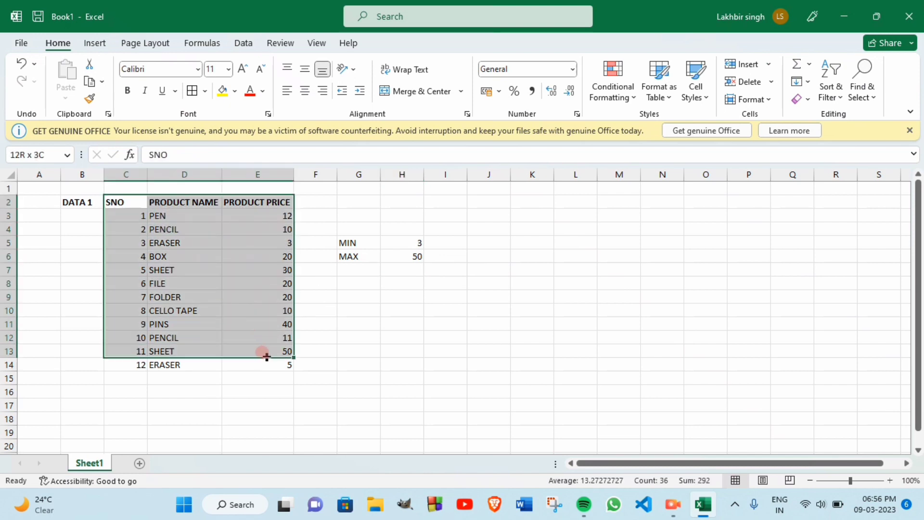
click(194, 91)
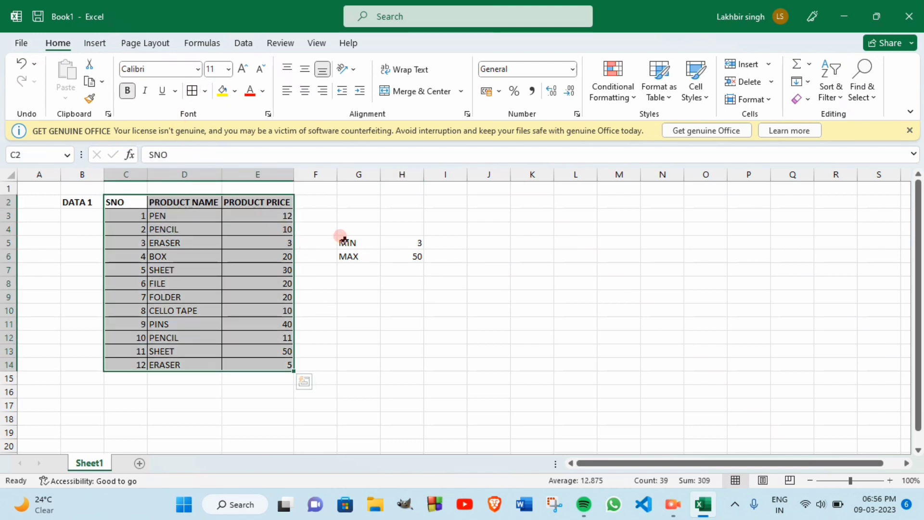
drag(343, 241, 403, 253)
click(192, 90)
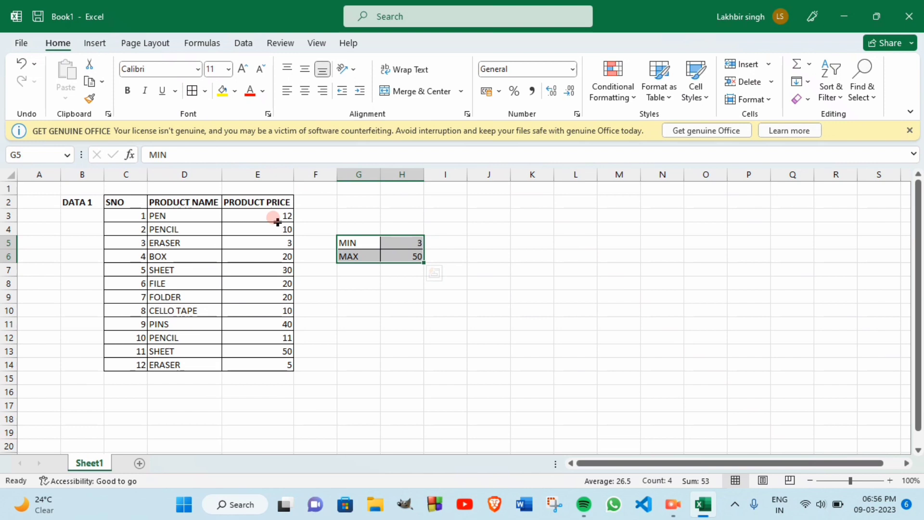
click(351, 283)
text(MAXA)
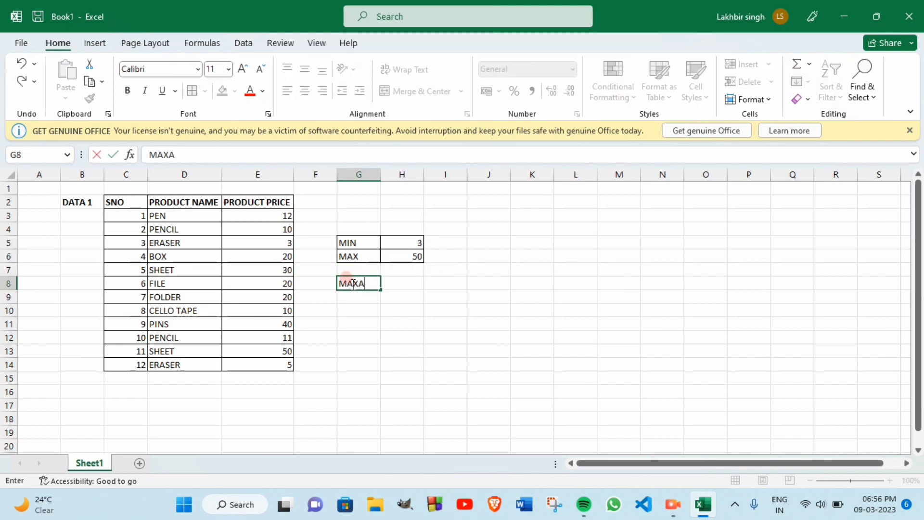
Step: Label G8:G9 MAXA and MINA, and set CELLO TAPE's price to TRUE and FOLDER's to FALSE
key(Return)
text(MI)
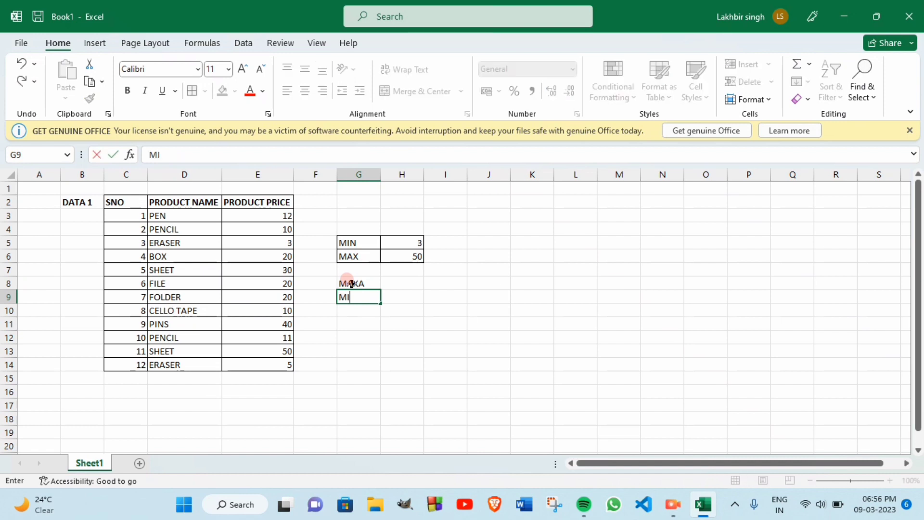
text(NA)
click(267, 311)
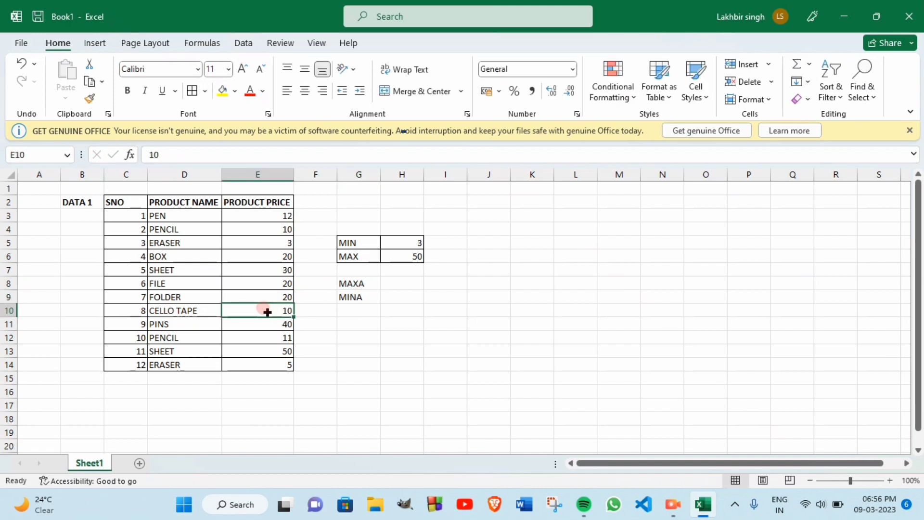
text(TRU)
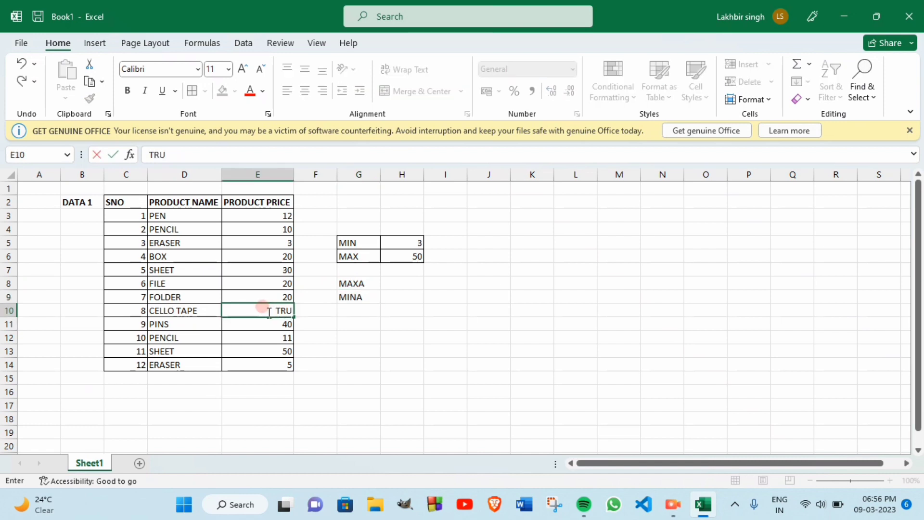
text(E)
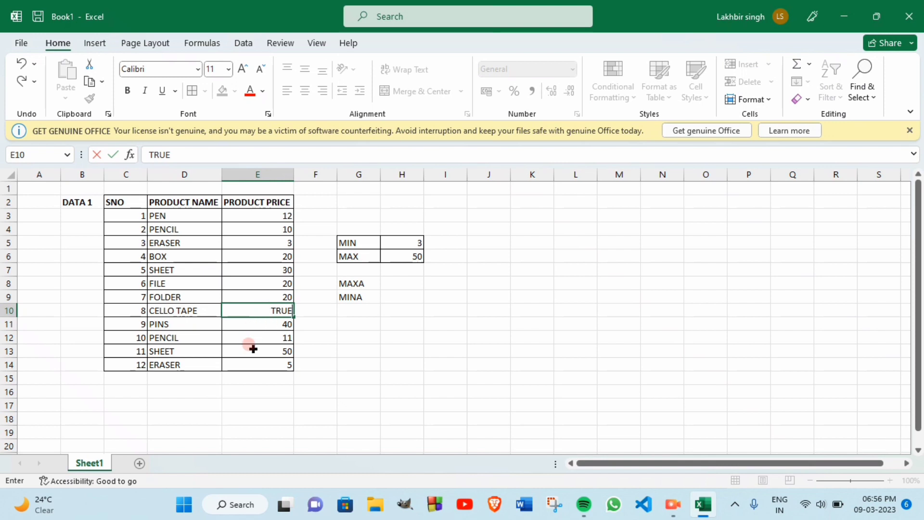
click(264, 298)
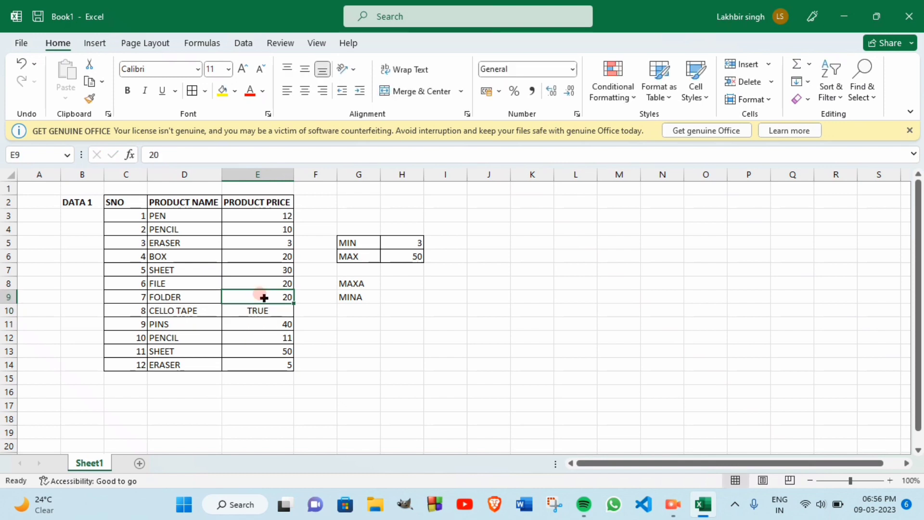
text(FALSE)
click(382, 283)
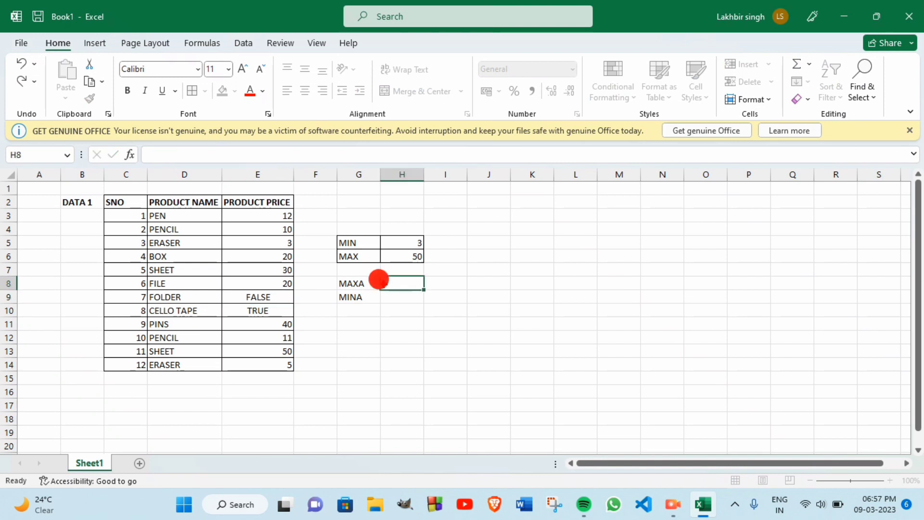
text(()
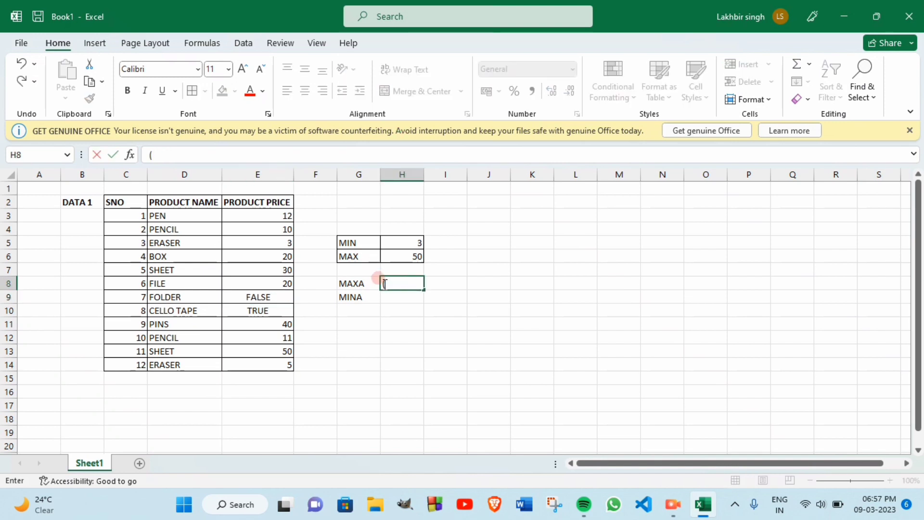
Step: Enter =MAXA(E3:E14) in H8 and =MINA(E3:E14) in H9, giving 50 and 0
key(BackSpace)
text(=MAXA()
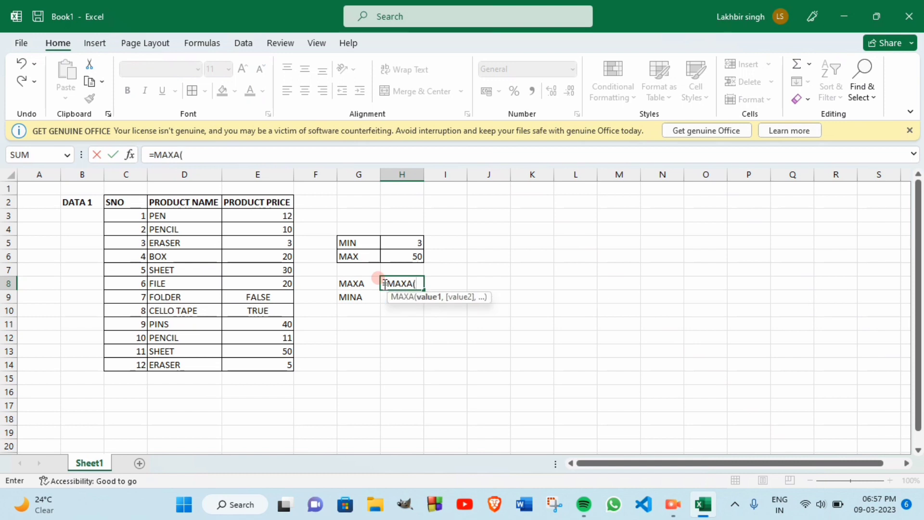
drag(278, 214, 279, 364)
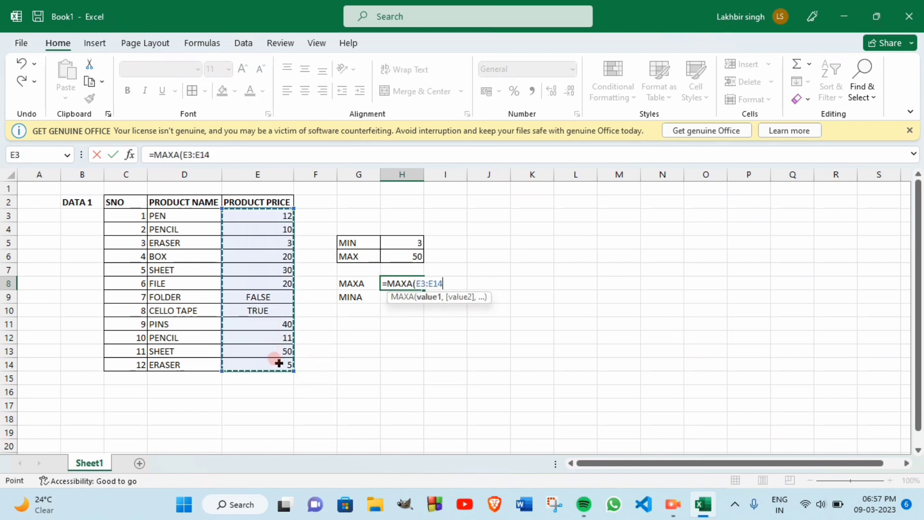
text())
key(Return)
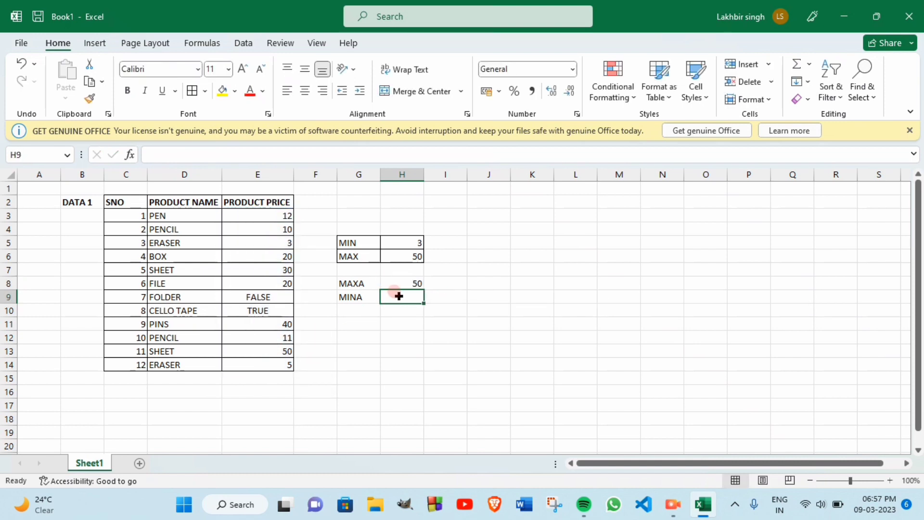
text(=MINA()
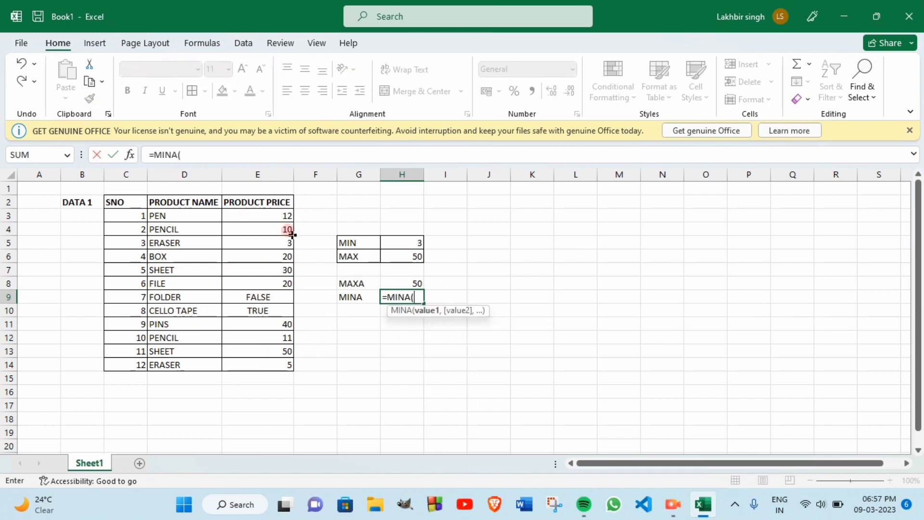
drag(275, 215, 274, 365)
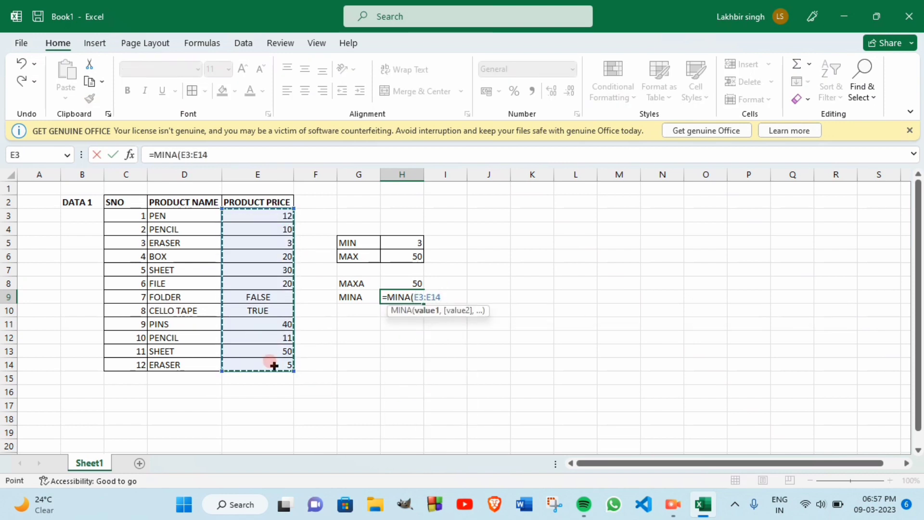
key(Return)
Step: Apply All Borders to the MAXA/MINA block G8:H9
drag(349, 284, 408, 296)
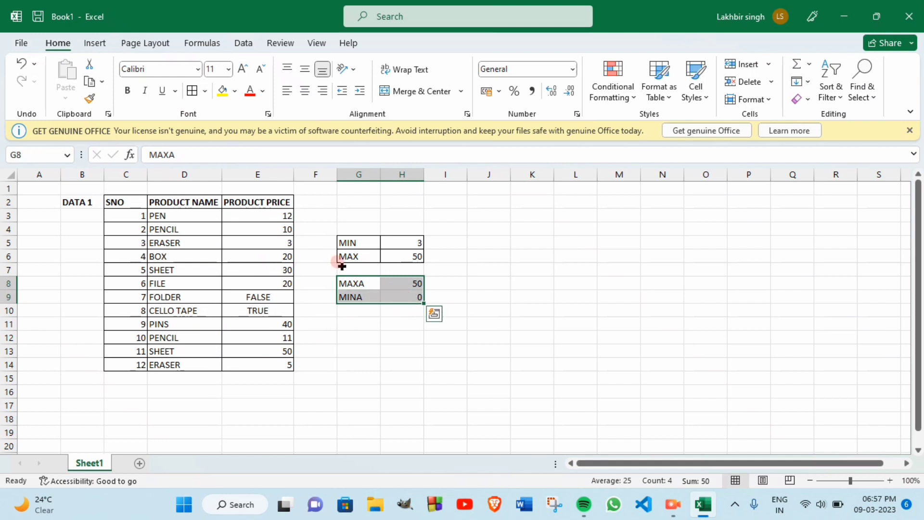
click(192, 91)
click(351, 321)
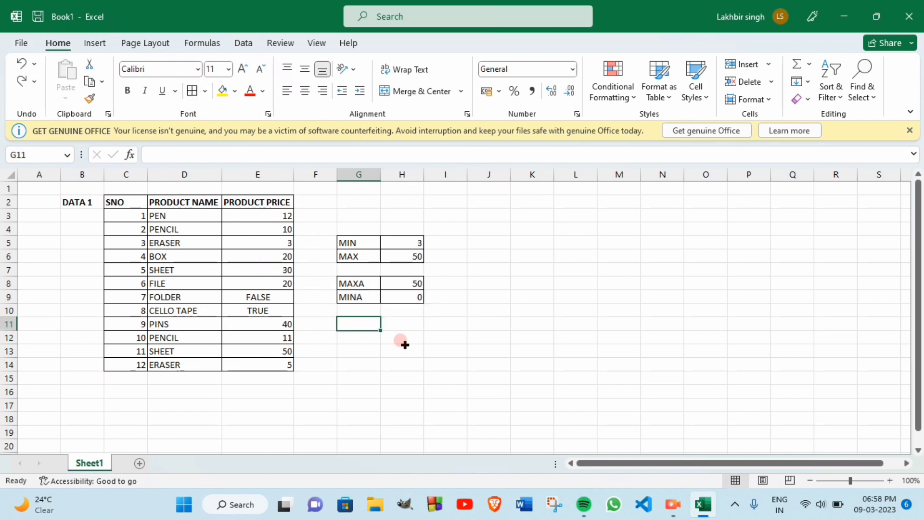
Step: Type bold headers PRODUCT, MAXIF and MINIF in G11:I11
text(PRODUCT)
key(Tab)
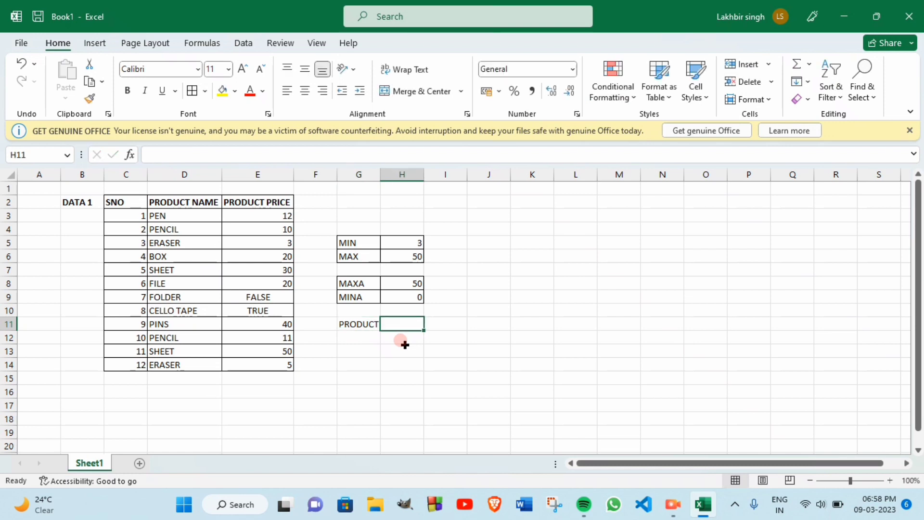
text(MAXIF)
key(Tab)
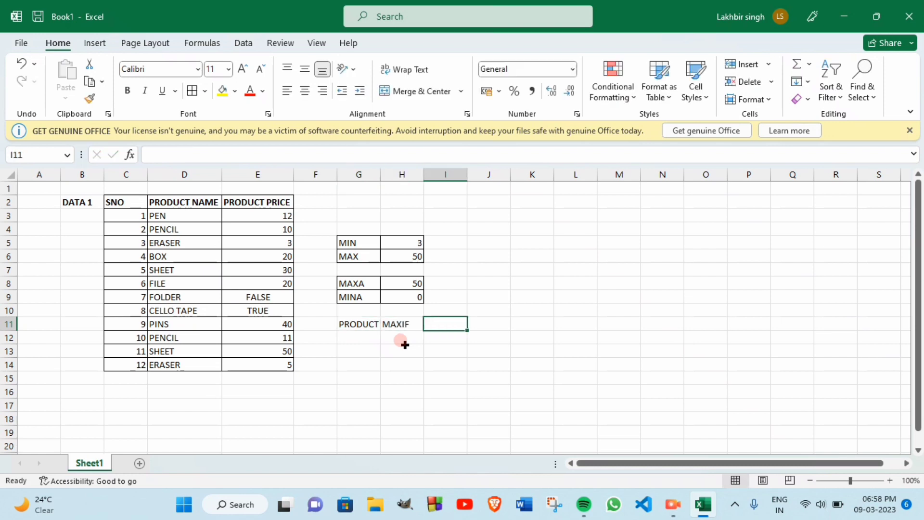
text(MINIF)
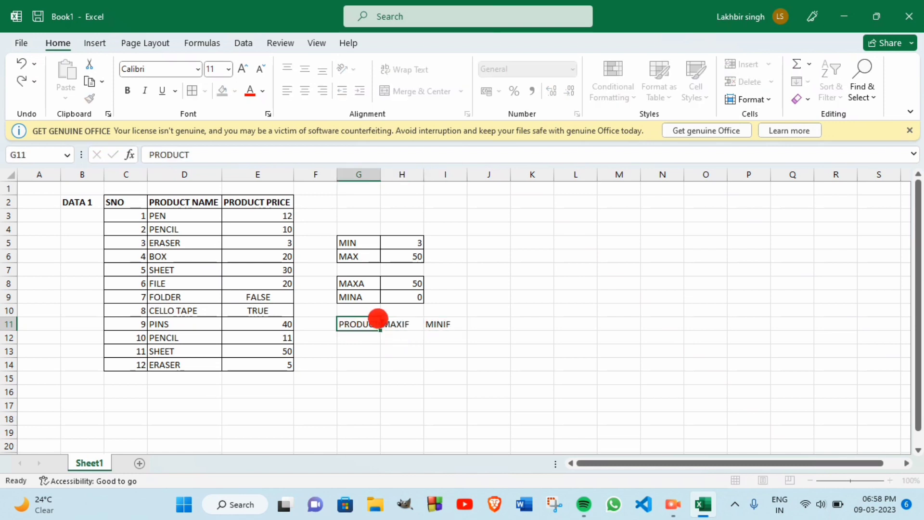
drag(375, 323, 435, 324)
key(ctrl+b)
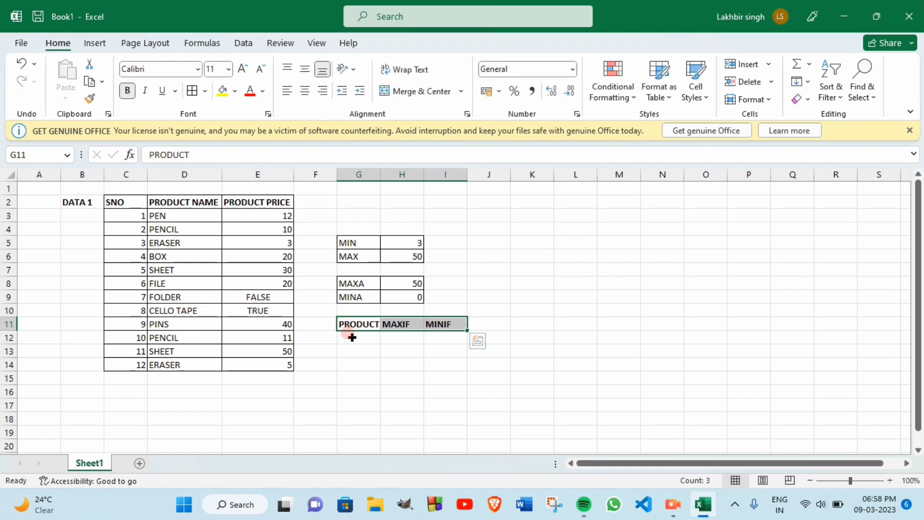
Step: List PENCIL and ERASER under PRODUCT in G12:G13
click(354, 337)
text(PENCIL)
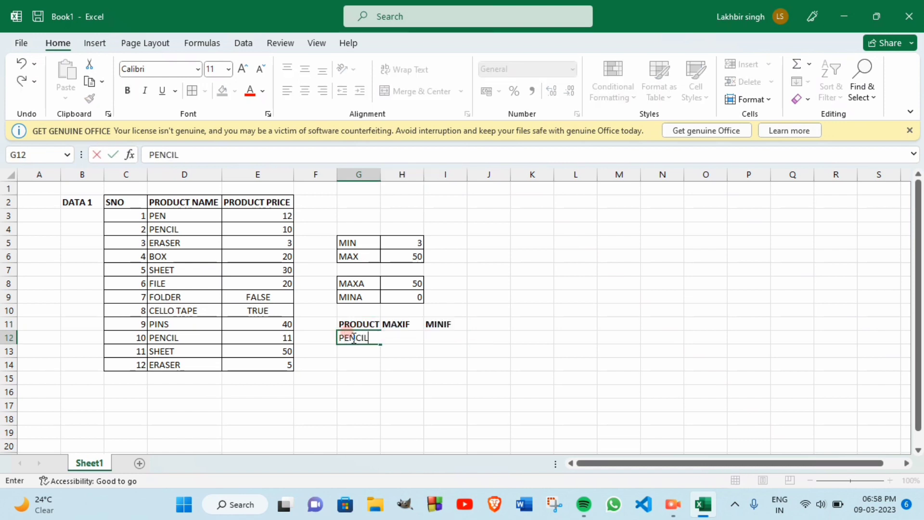
key(Return)
text(ER)
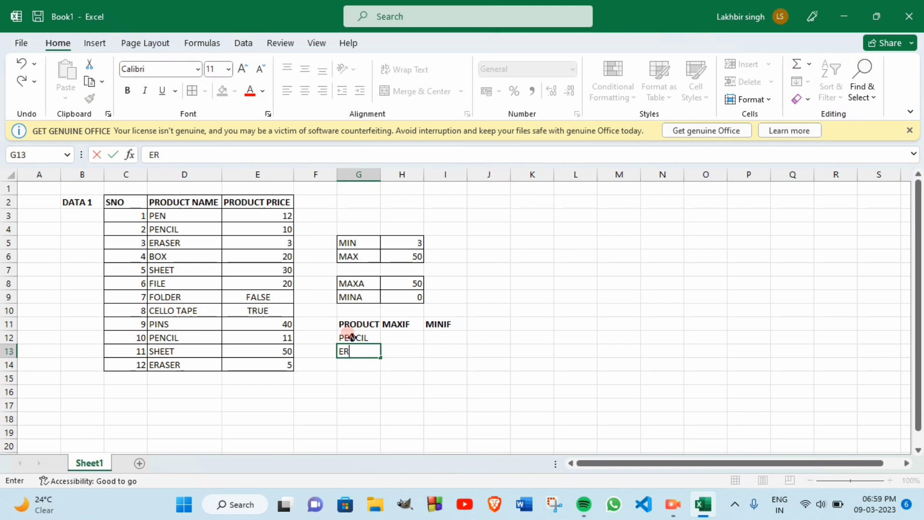
text(ASER)
Step: Enter array formula =MAX(IF(G12=D3:D14,E3:E14)) in H12, accepting the correction, returning 11
click(401, 337)
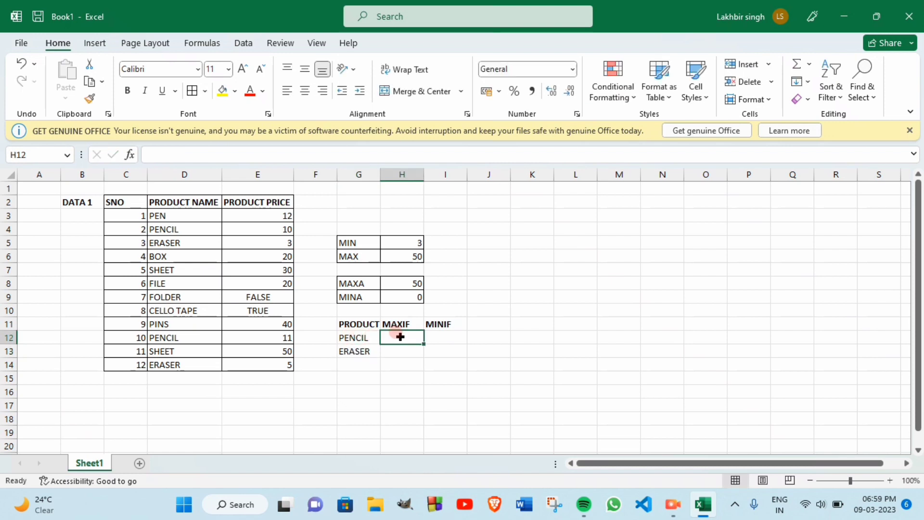
text(=MAX)
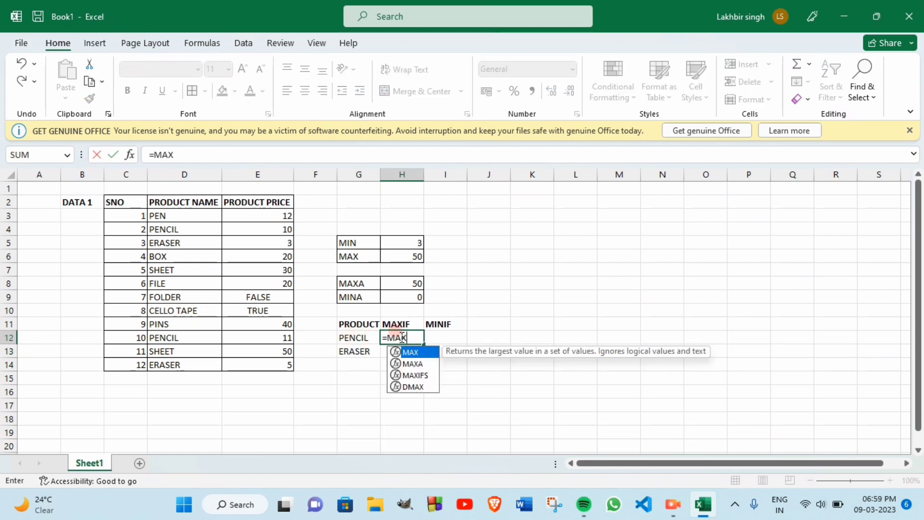
text((IF()
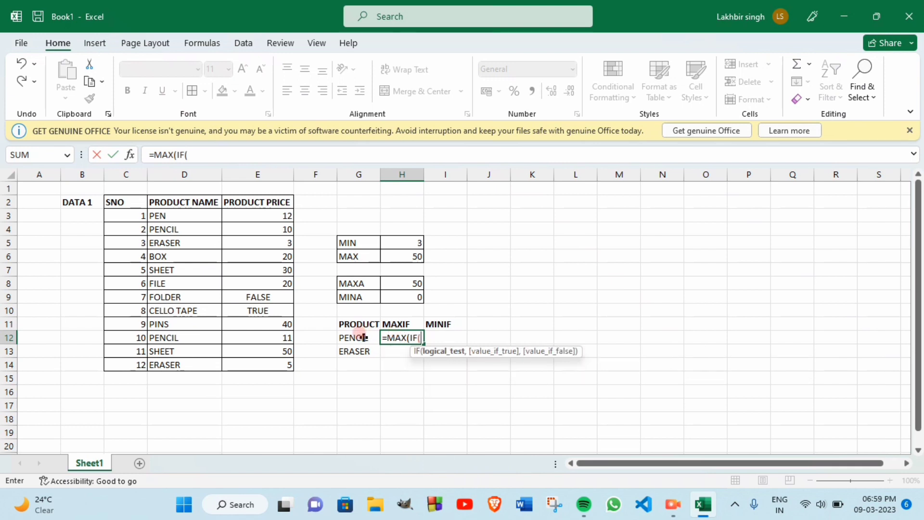
click(363, 337)
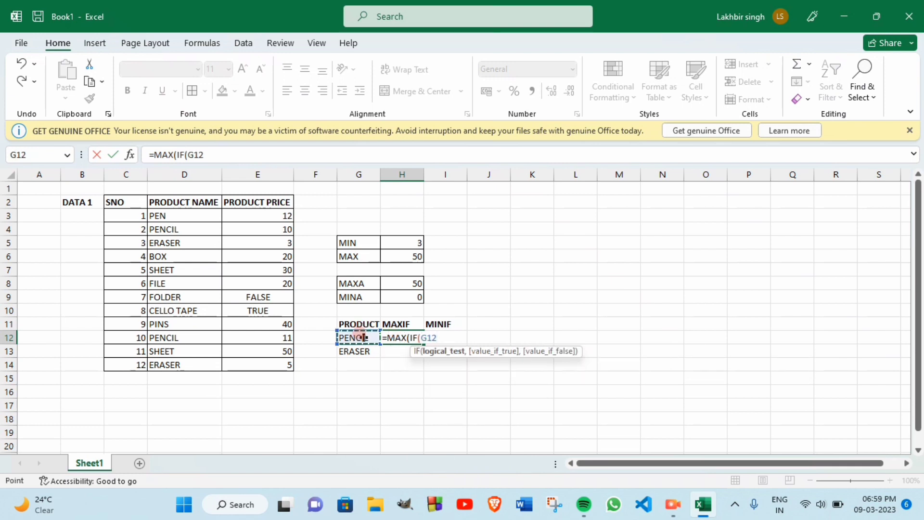
text(=)
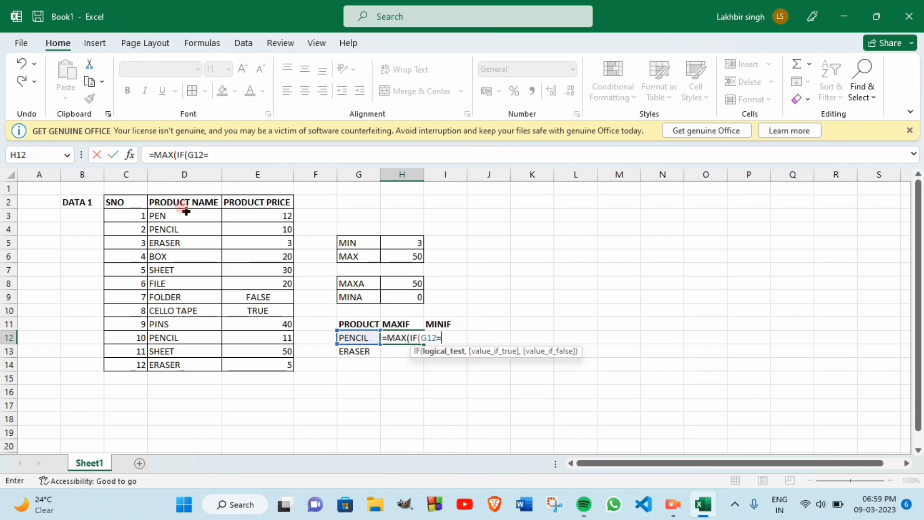
drag(186, 215, 179, 358)
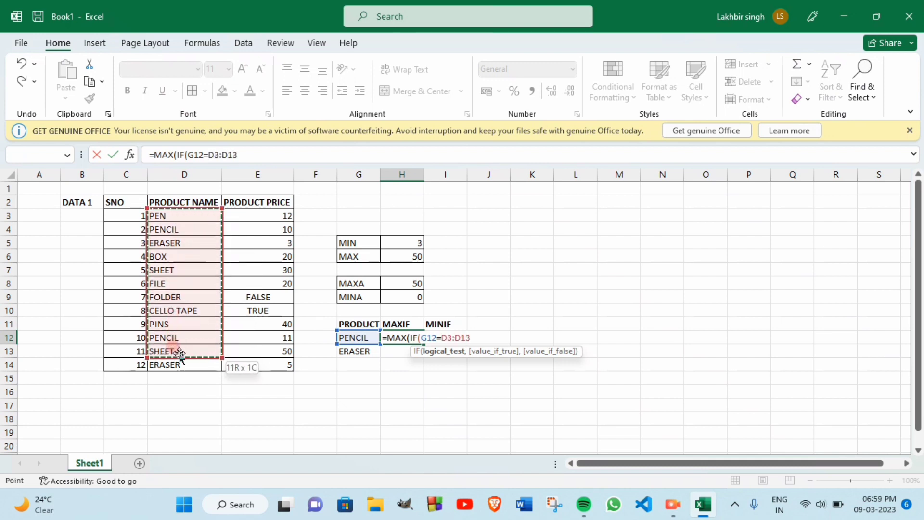
text(,)
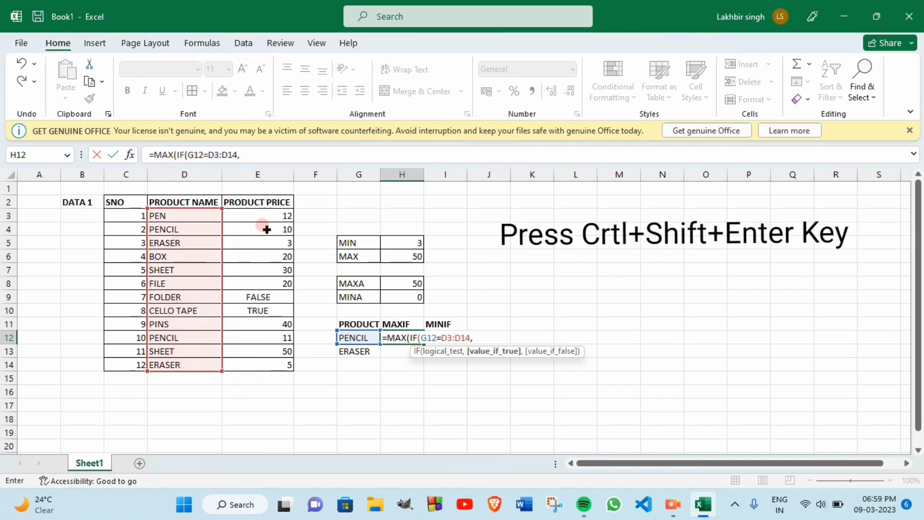
drag(263, 217, 250, 362)
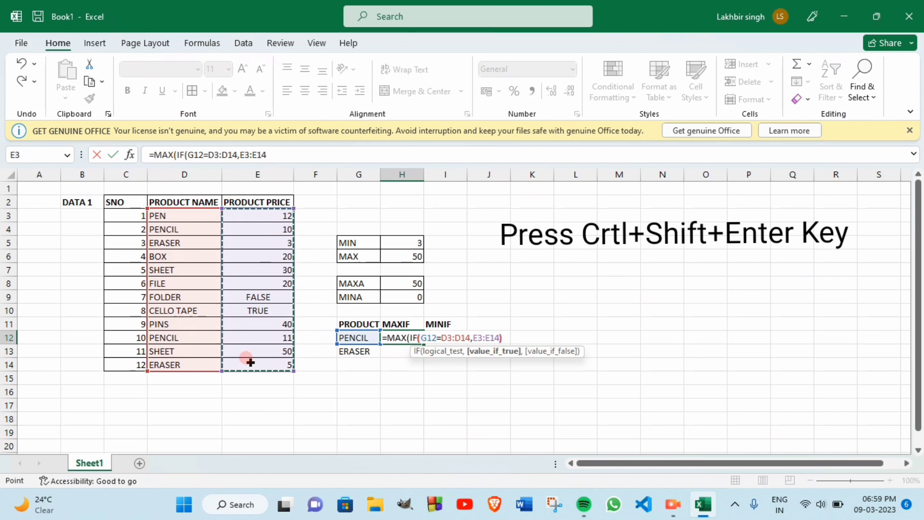
text())
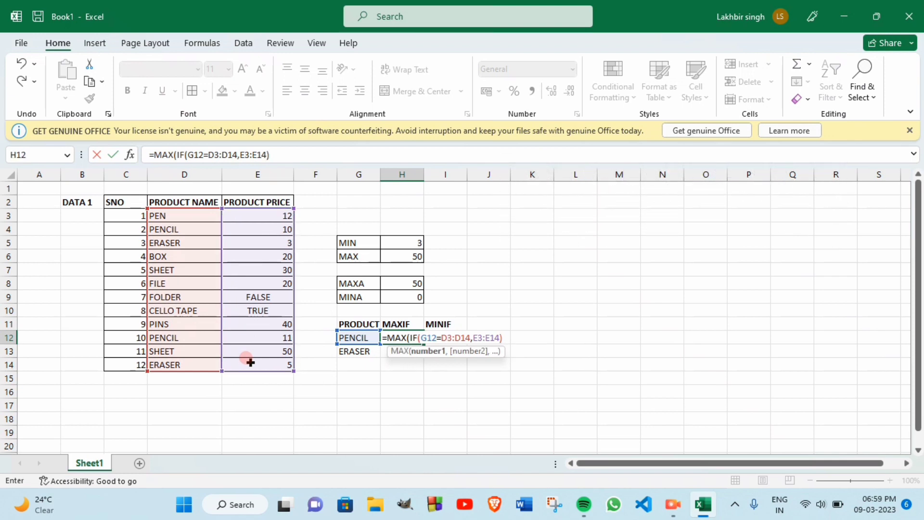
key(Return)
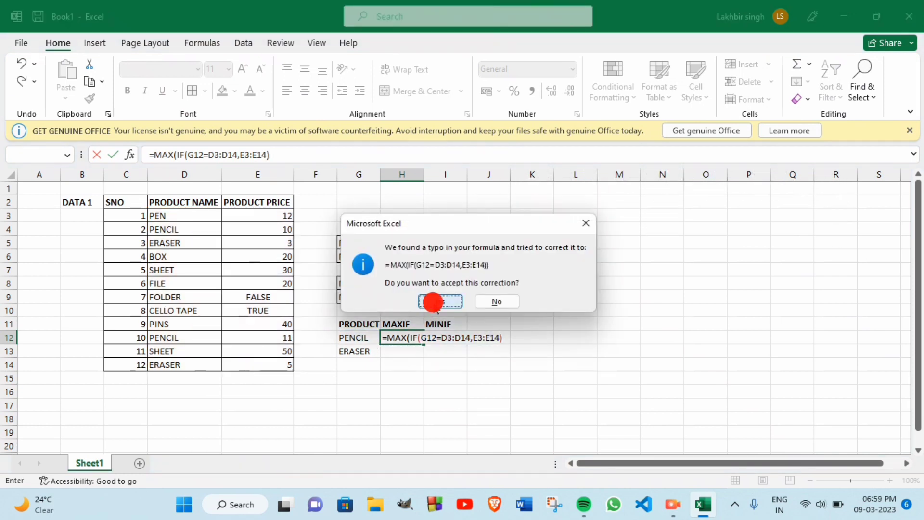
click(434, 301)
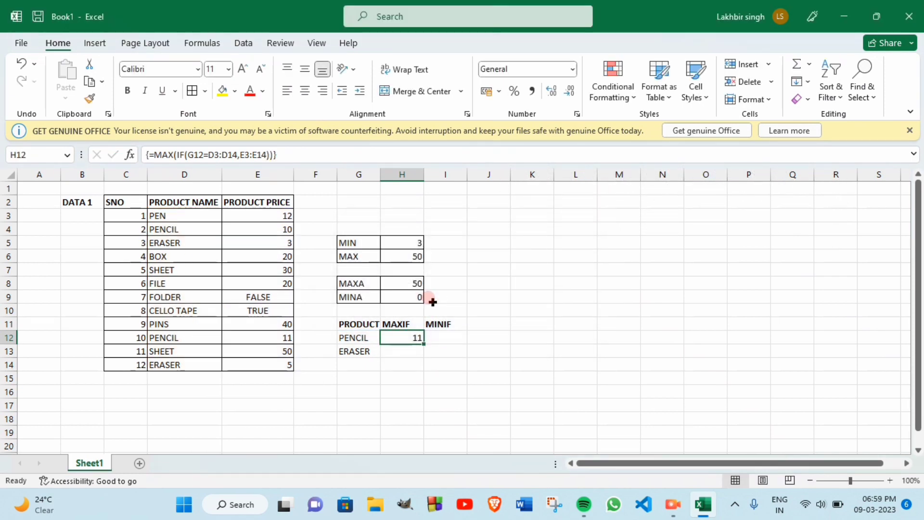
Step: Enter array formula =MAX(IF(G13=D3:D14,E3:E14)) in H13, accepting the correction, returning 5
click(408, 349)
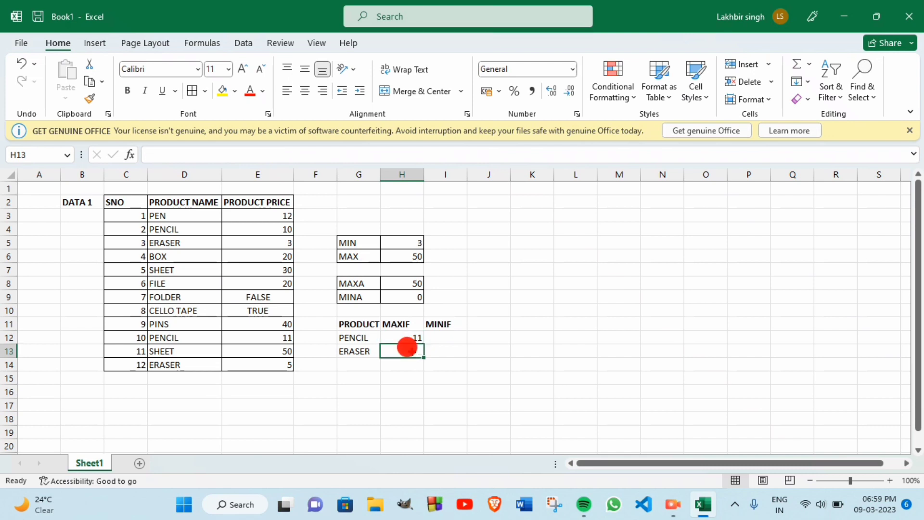
text(=MAX)
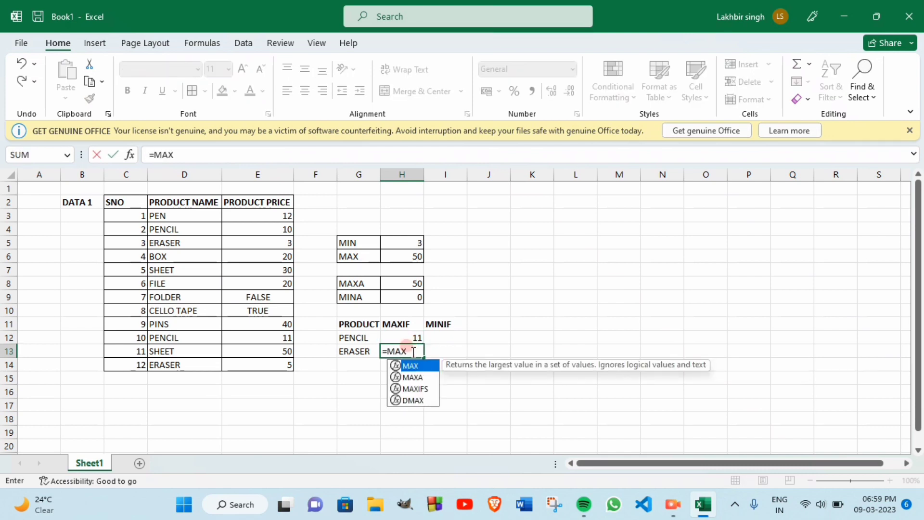
text((IF)
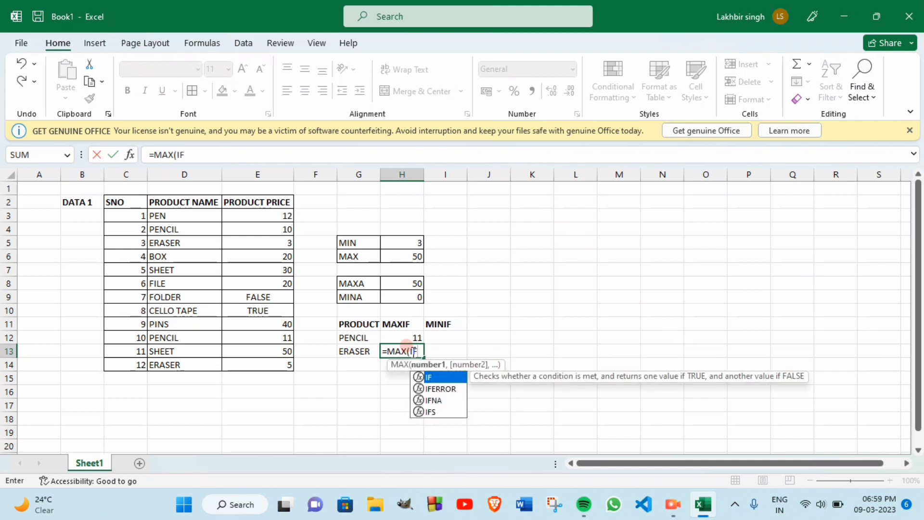
text(()
click(360, 355)
text(=)
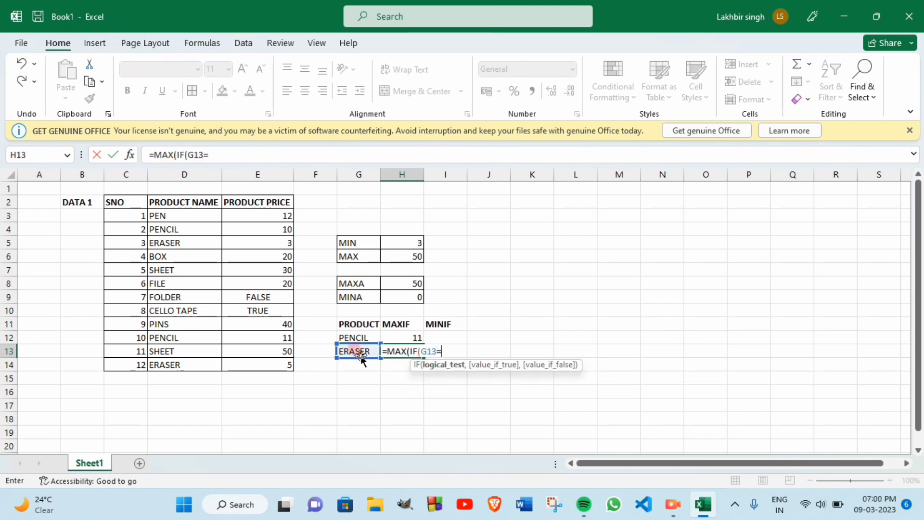
drag(168, 215, 173, 364)
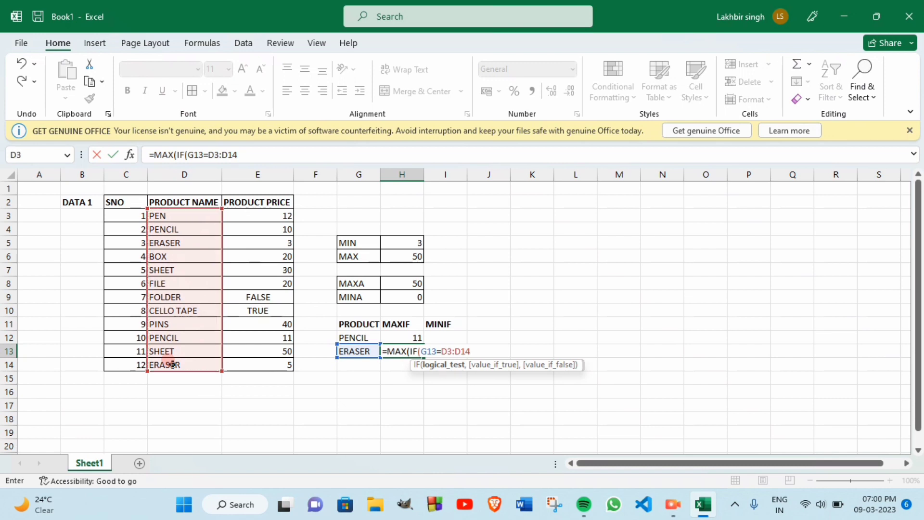
text(,)
drag(253, 213, 241, 366)
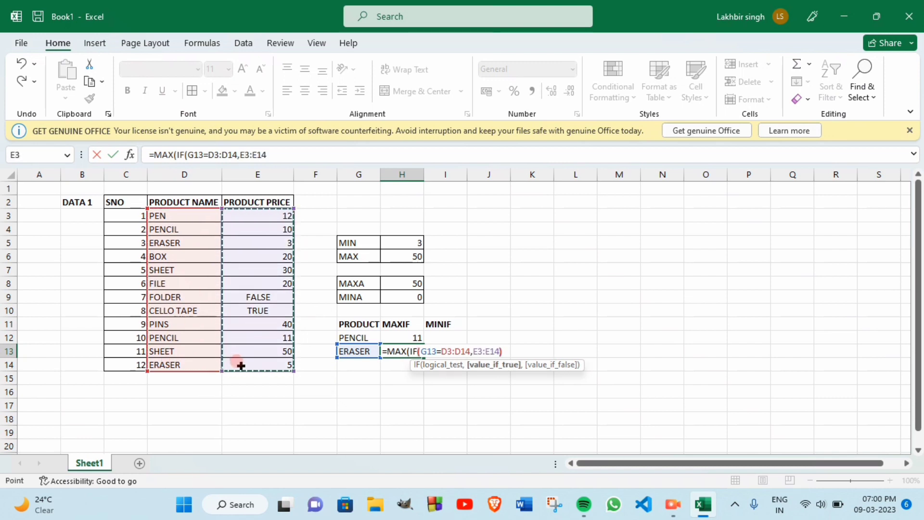
key(Return)
click(440, 300)
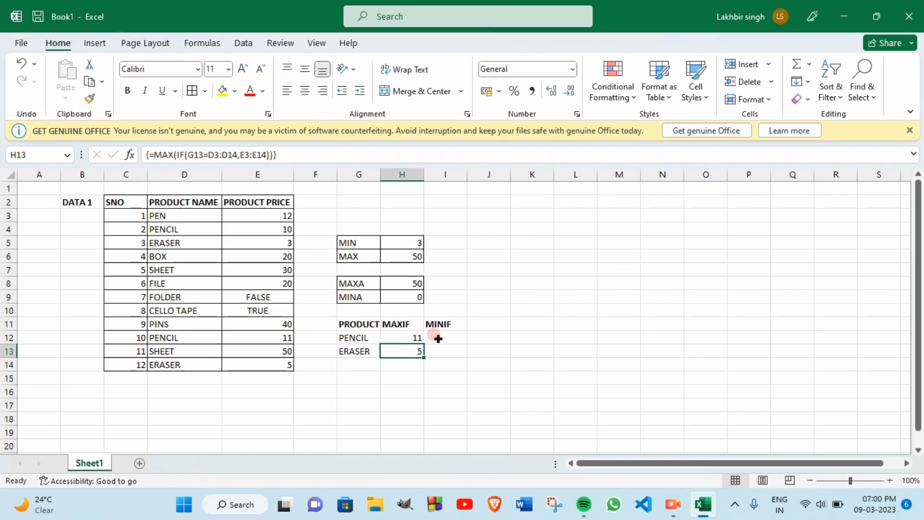
click(434, 335)
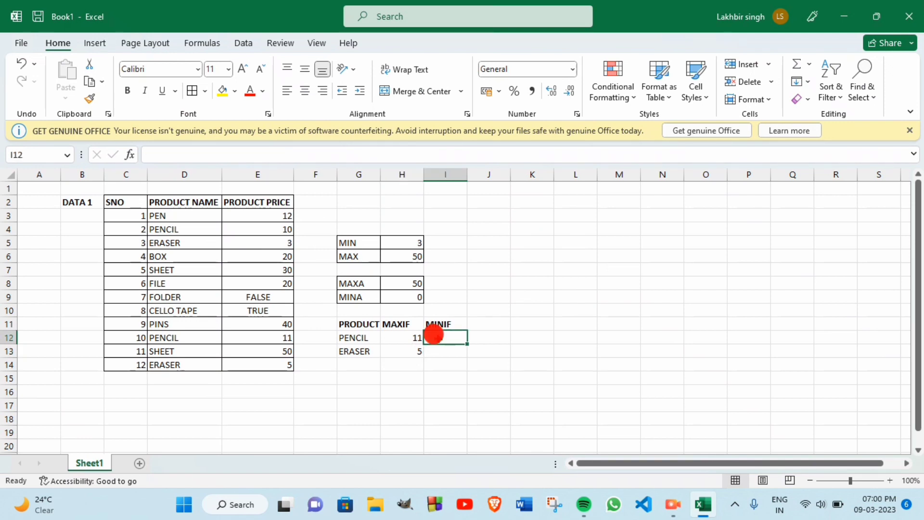
Step: Enter the array formula {=MIN(IF(G12=D3:D14,E3:E14))} in I12, returning PENCIL's lowest price, 10
text(=MIN()
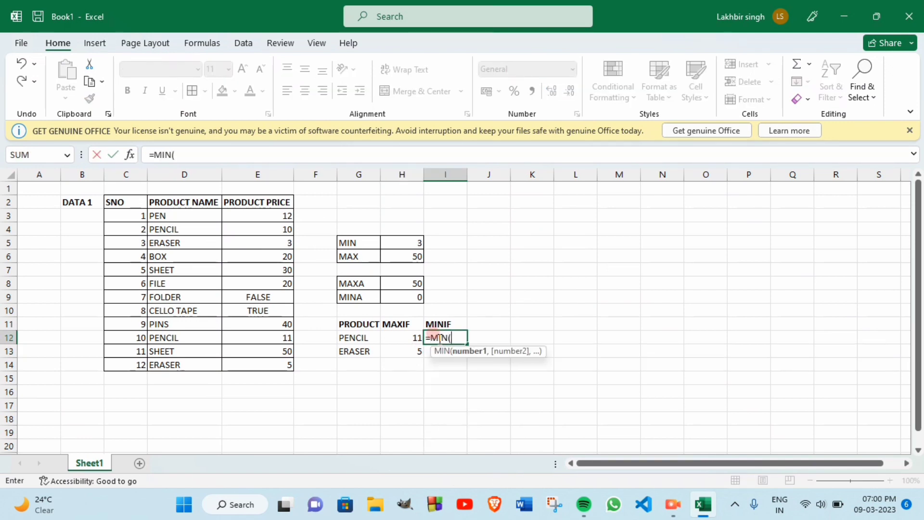
text(IF()
click(357, 338)
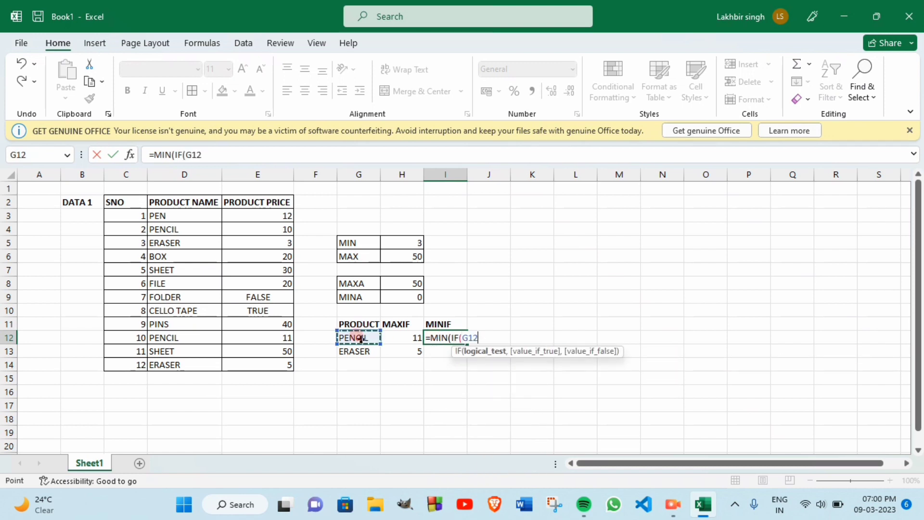
text(=)
drag(165, 216, 174, 361)
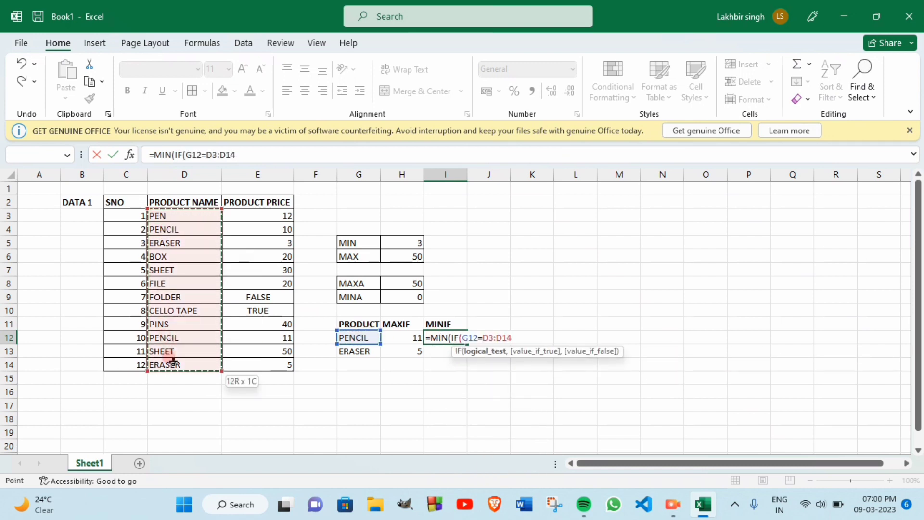
text(,)
drag(265, 212, 255, 362)
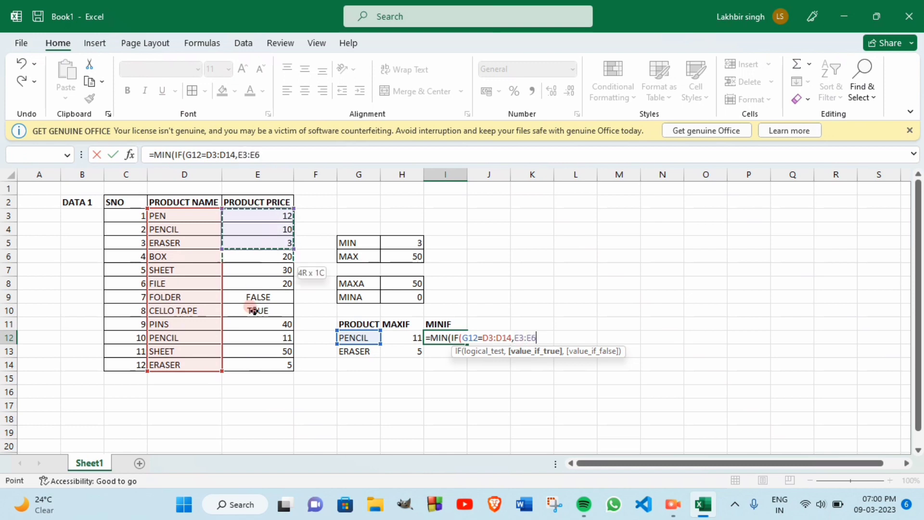
text())
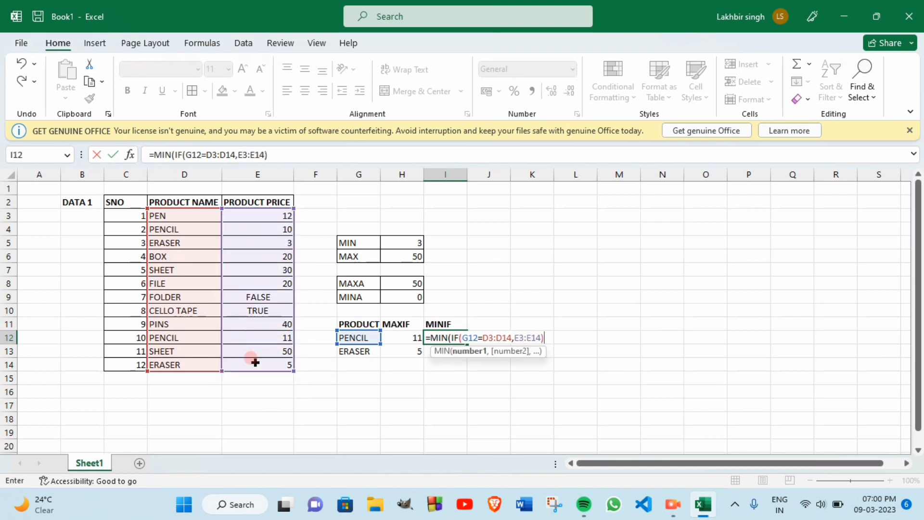
key(ctrl+shift+Return)
key(Return)
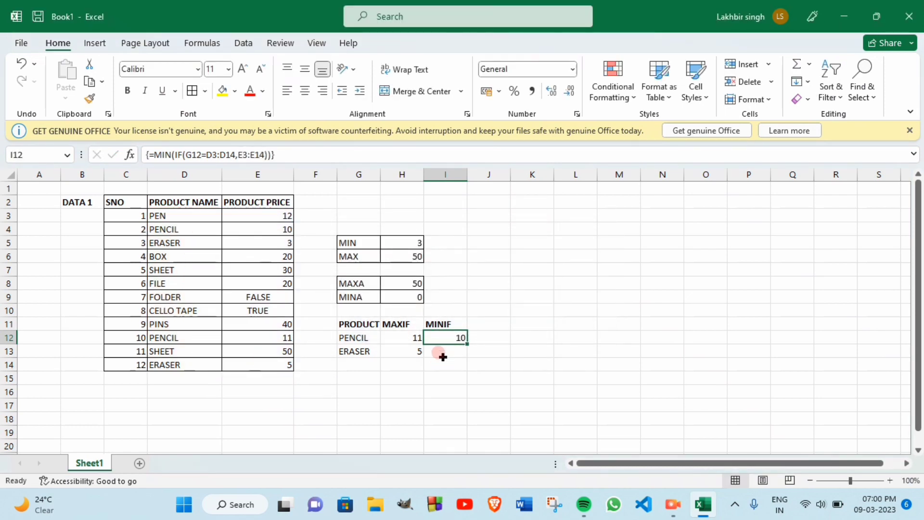
click(443, 354)
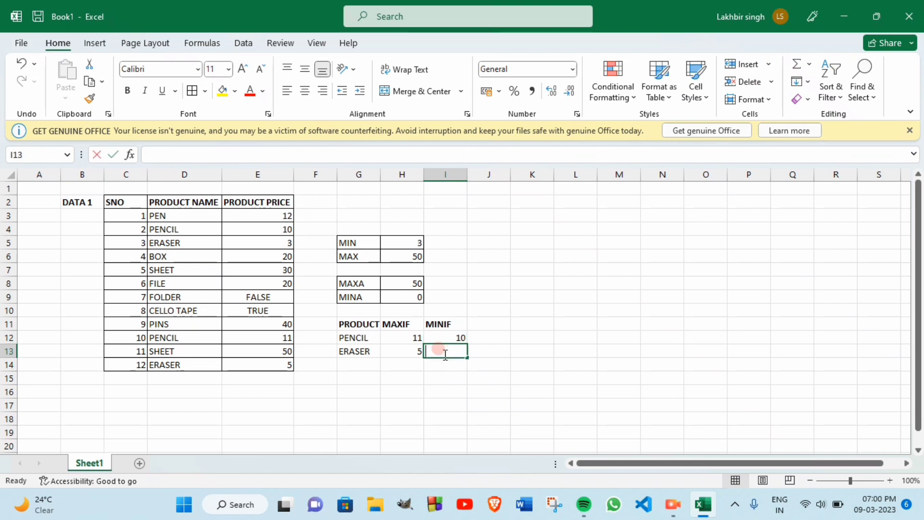
Step: Enter =MIN(IF(G13=D3:D14,E3:E14)) in I13 so ERASER's lowest price shows 3
text(=MIN(I)
text(F)
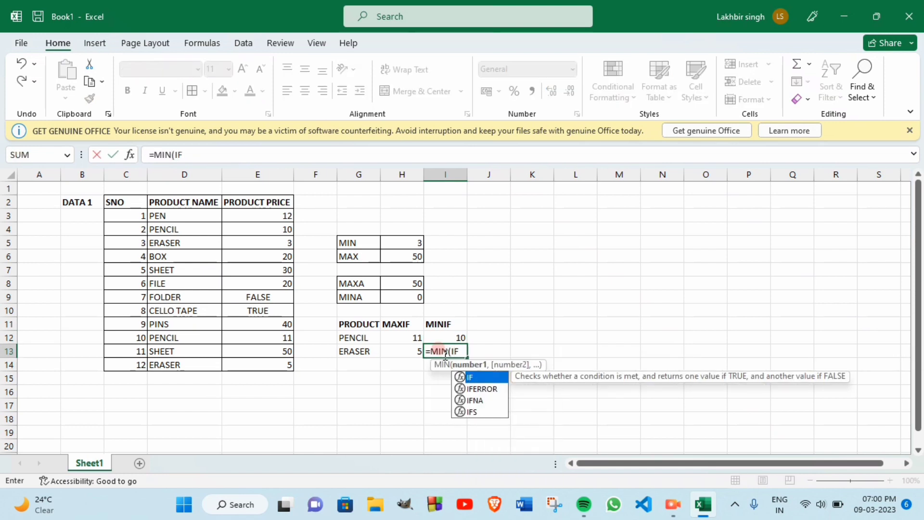
text(()
click(370, 352)
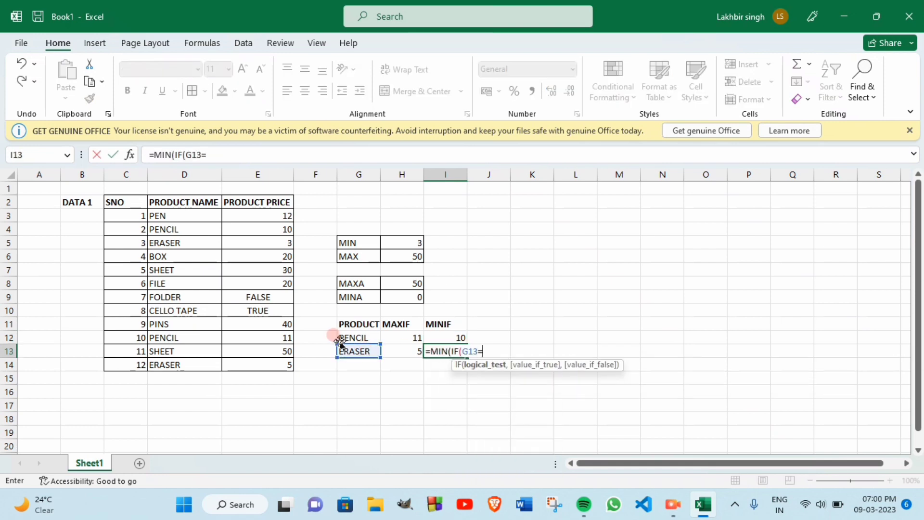
drag(196, 217, 183, 364)
text(,)
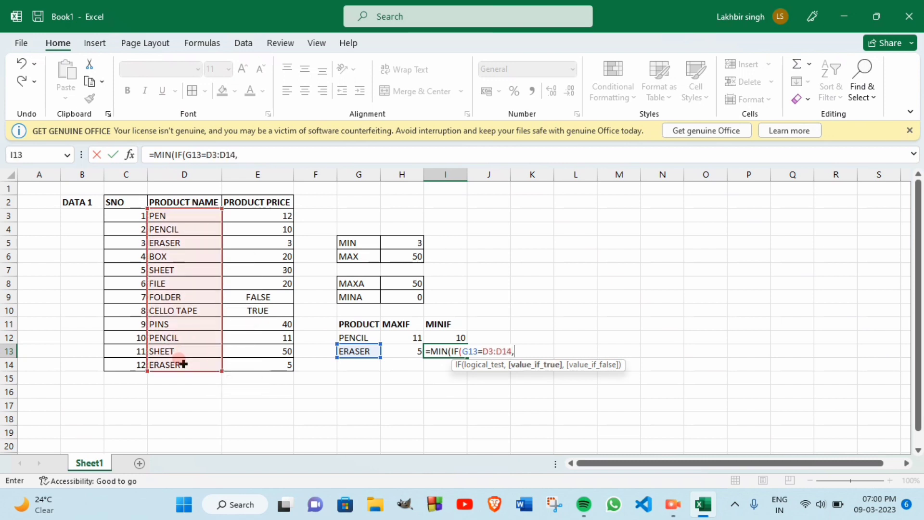
drag(260, 218, 254, 362)
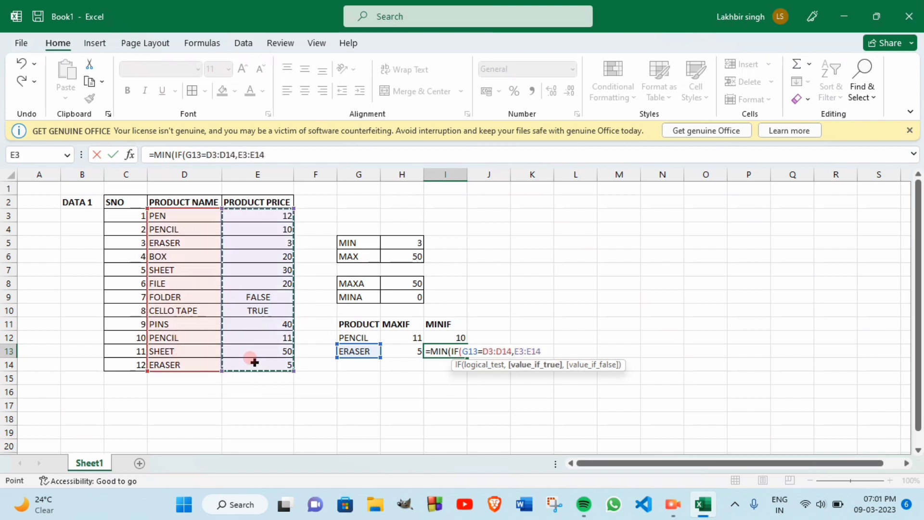
text())
key(Return)
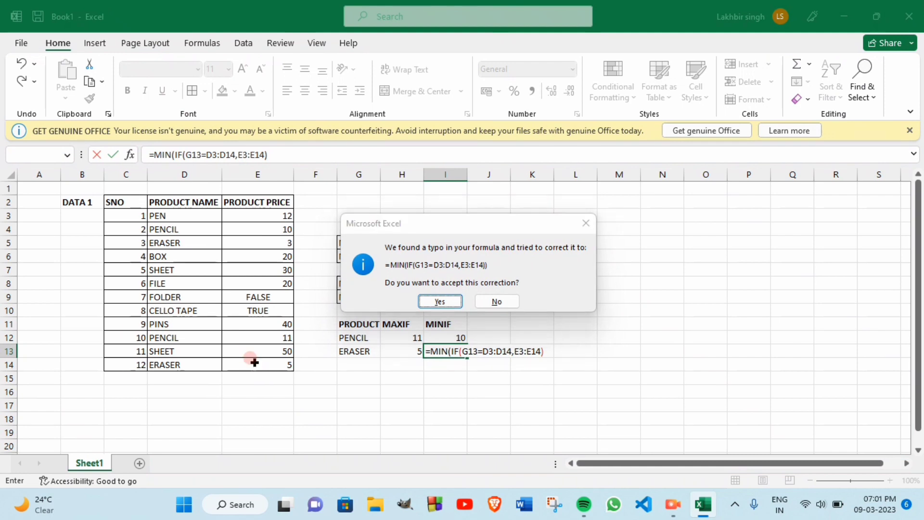
key(Return)
click(379, 322)
drag(379, 323, 438, 347)
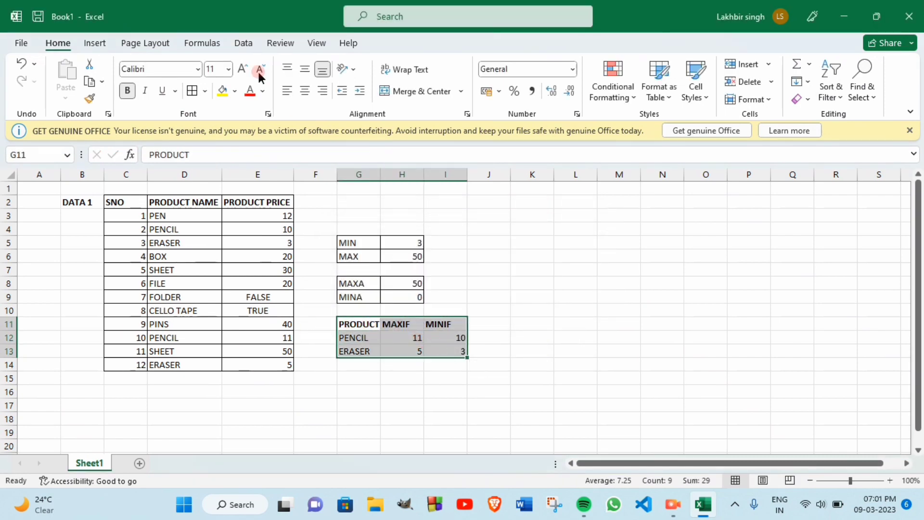
Step: Apply All Borders to the G11:I13 lookup block and make the MIN and MAX labels bold
click(195, 94)
drag(340, 239, 351, 292)
key(ctrl+b)
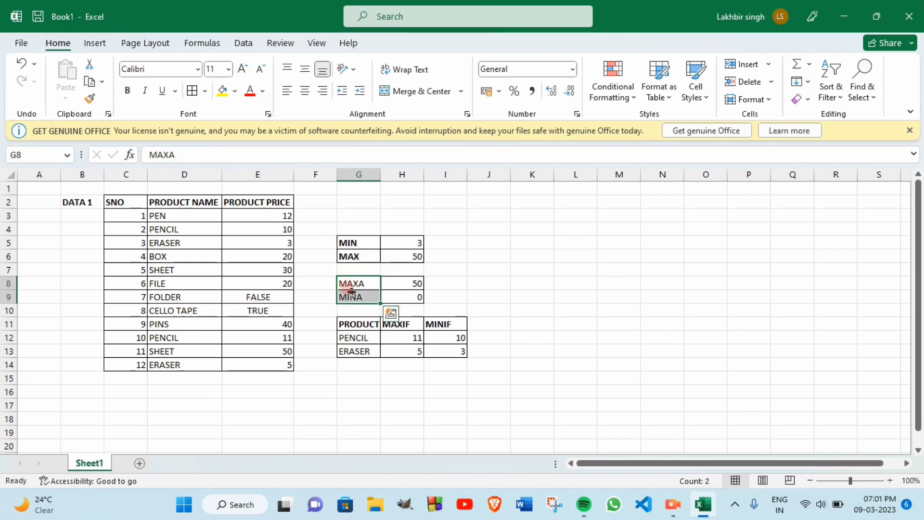
click(542, 395)
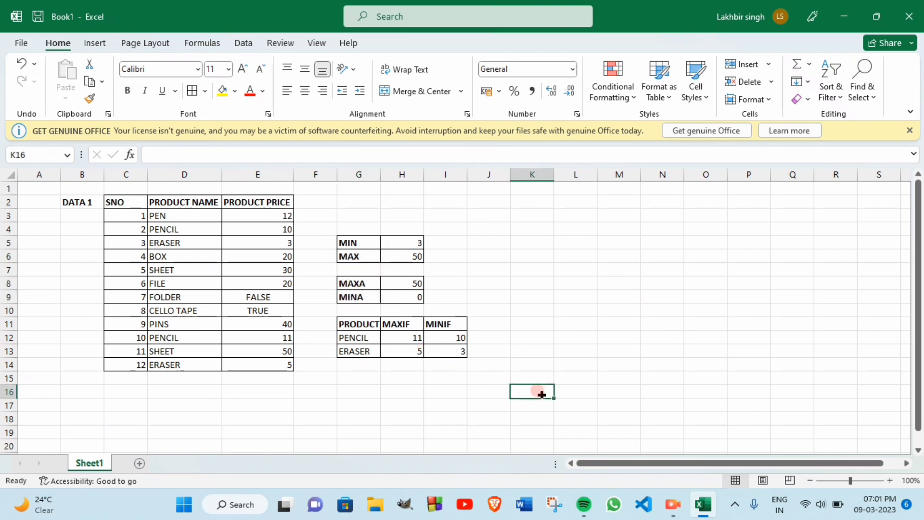